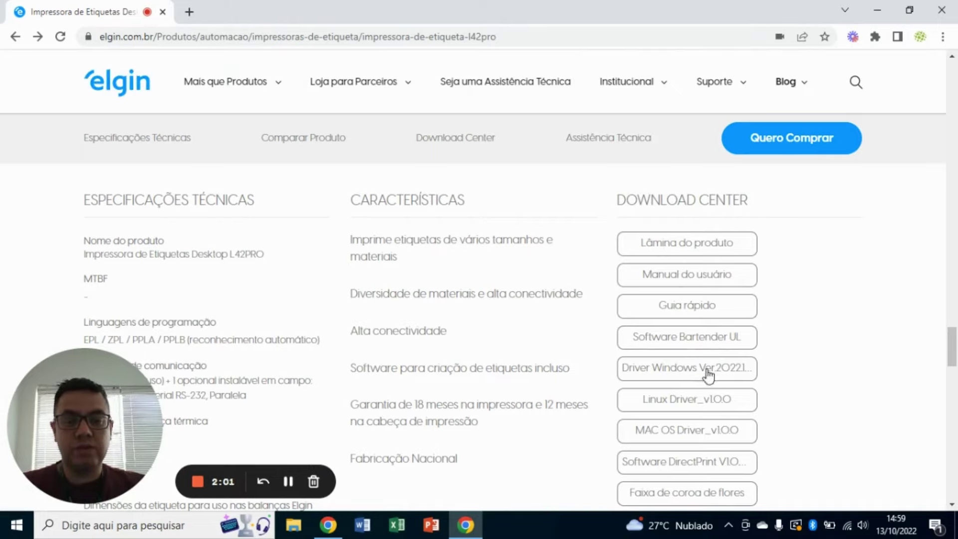
scroll(702, 412, "down", 1)
scroll(702, 412, "down", 1)
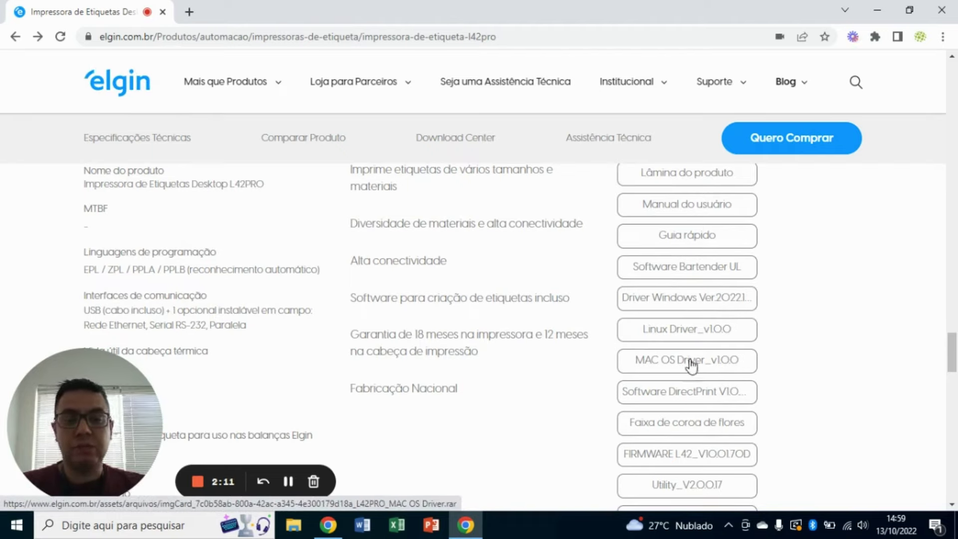
left_click(677, 306)
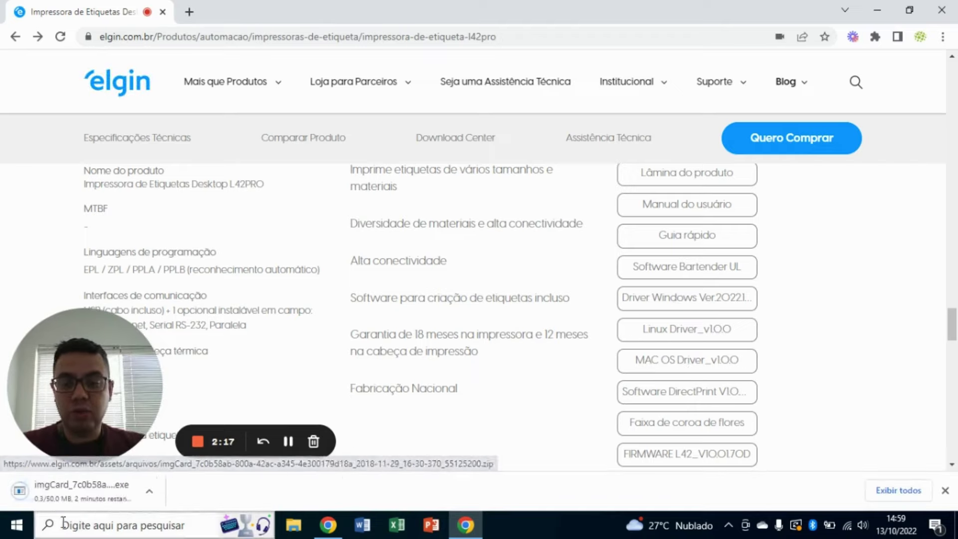
right_click(77, 489)
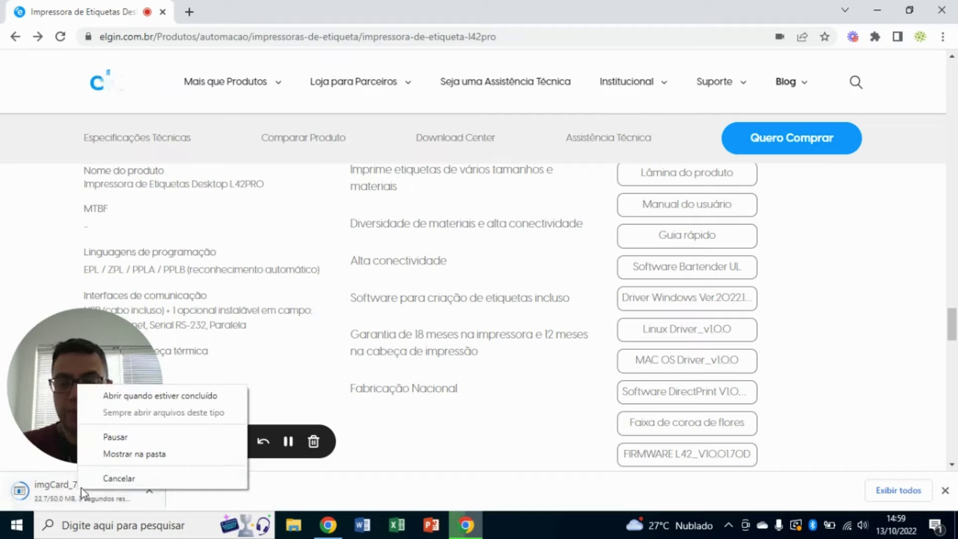
left_click(94, 479)
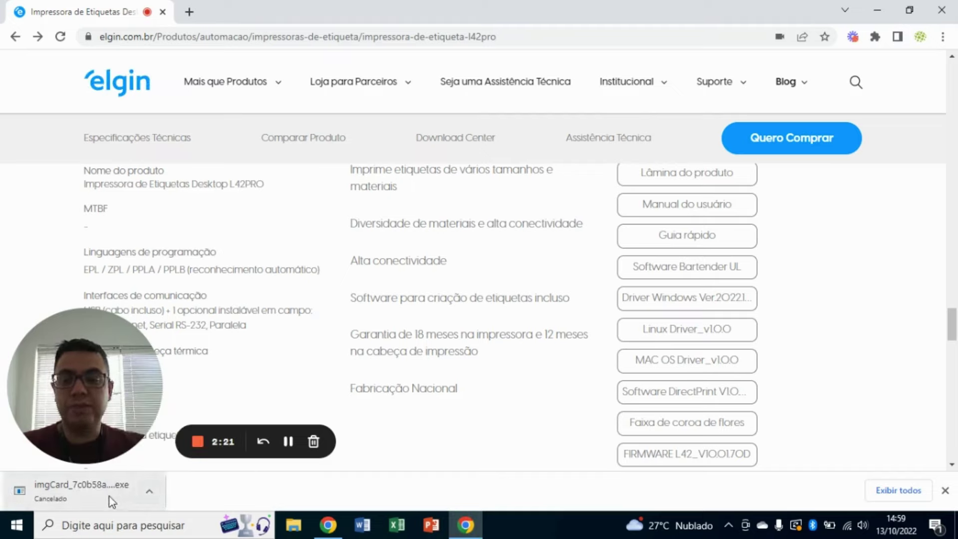
right_click(89, 502)
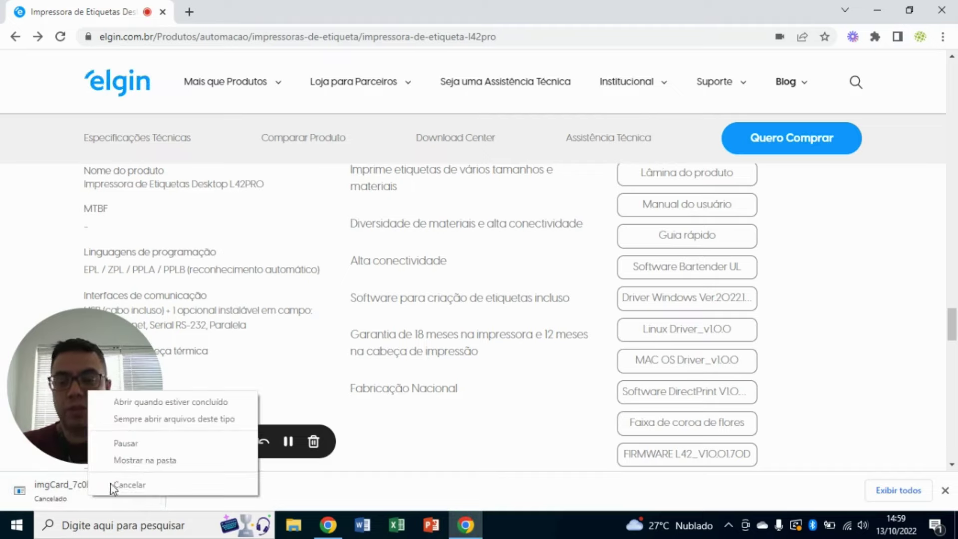
left_click(145, 460)
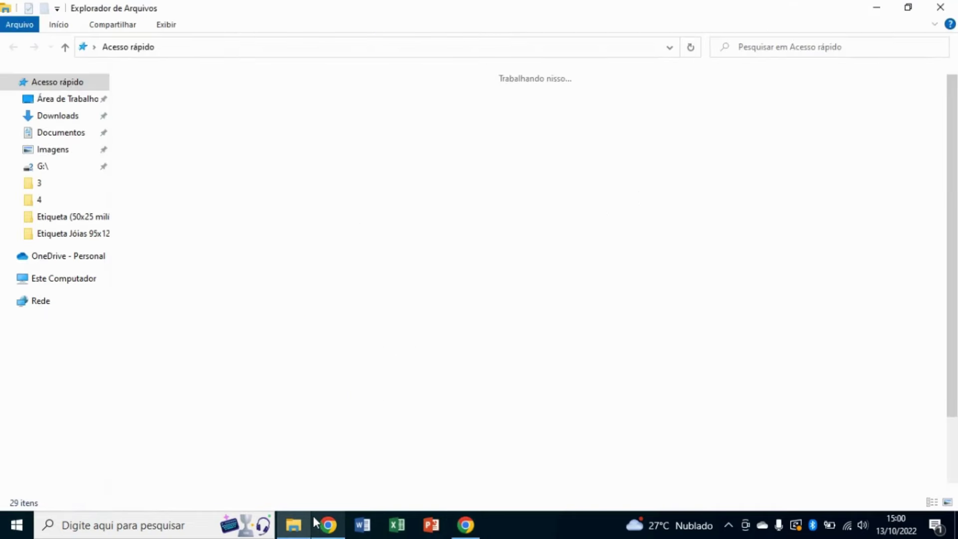
- In File Explorer, run the ELGIN_2022.1 driver installer from the Downloads folder
left_click(80, 117)
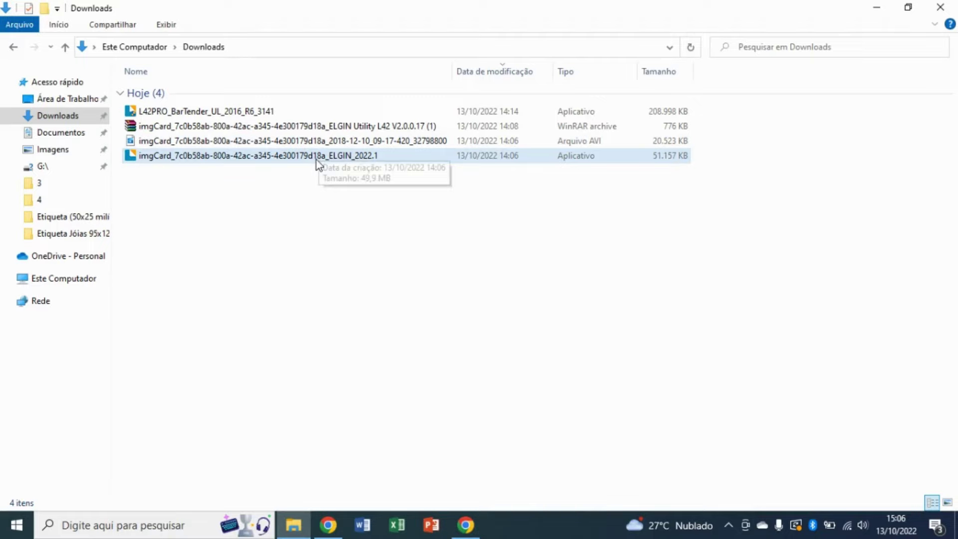
left_click(316, 155)
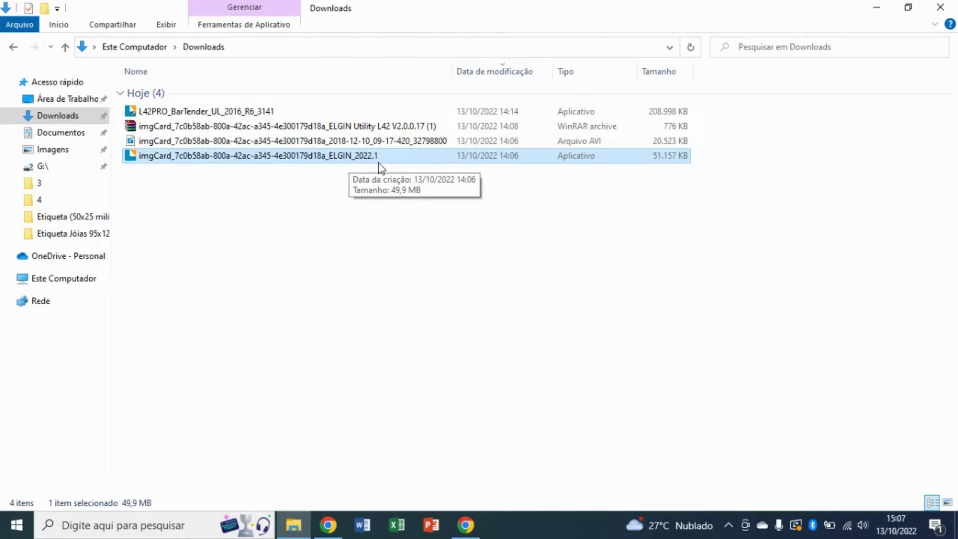
double_click(349, 160)
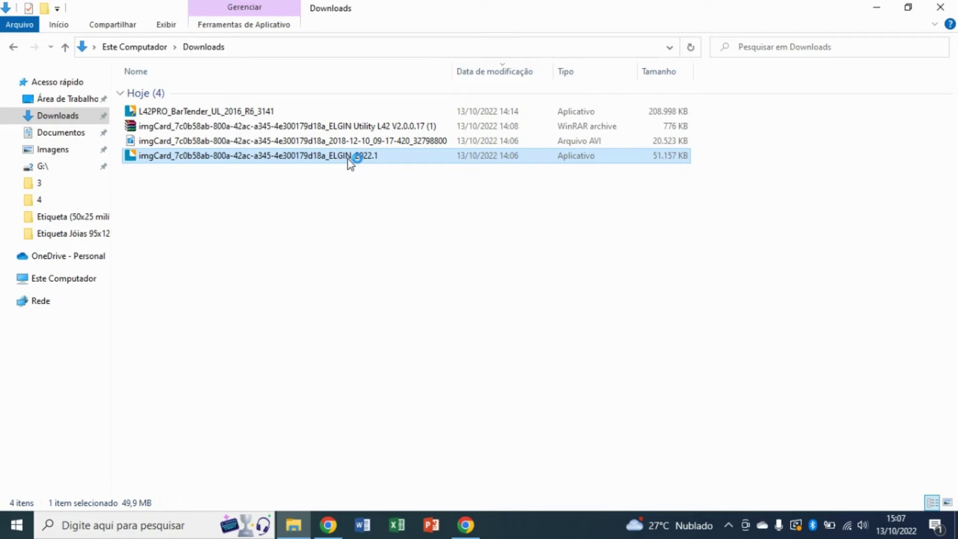
- Accept the printer driver licence agreement and go through the installer pages to start the Seagull Driver Wizard
left_click(375, 345)
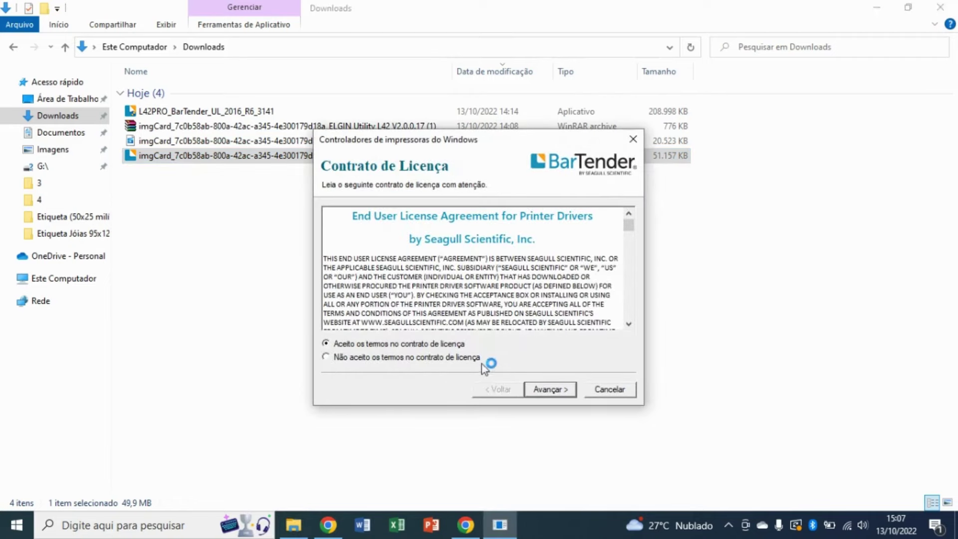
left_click(567, 390)
left_click(568, 391)
left_click(568, 390)
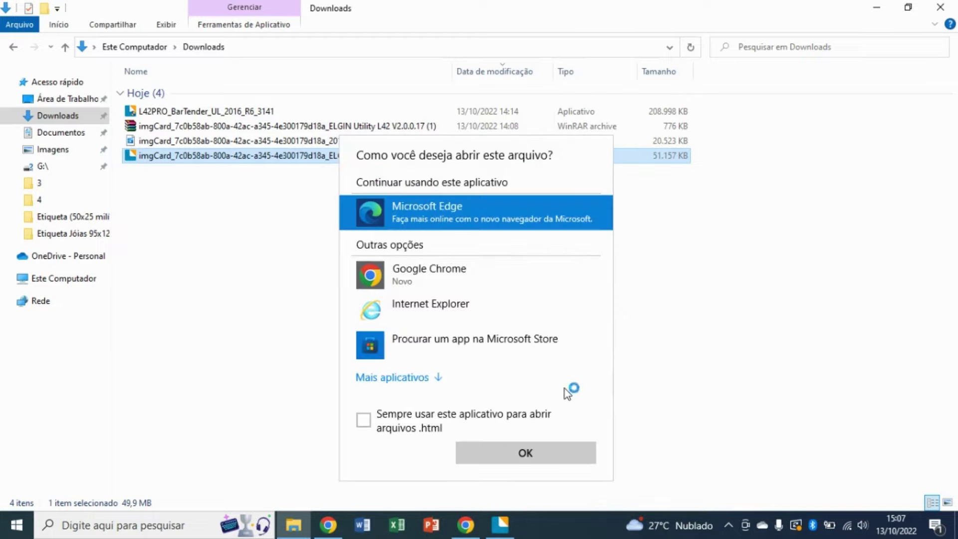
left_click(535, 525)
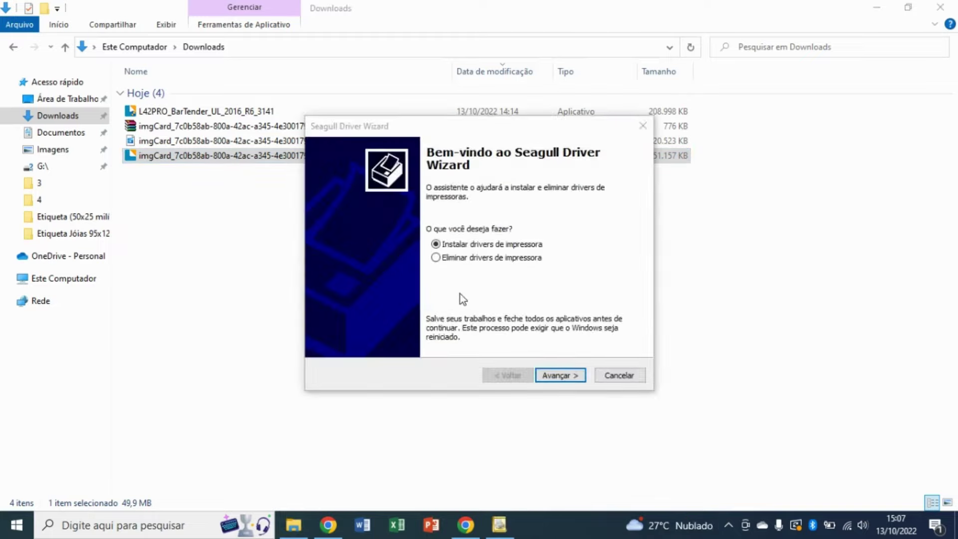
- Install the plug and play driver for the ELGIN L42Pro on port USB001, unshared and with its default name, and close the wizard
left_click(559, 376)
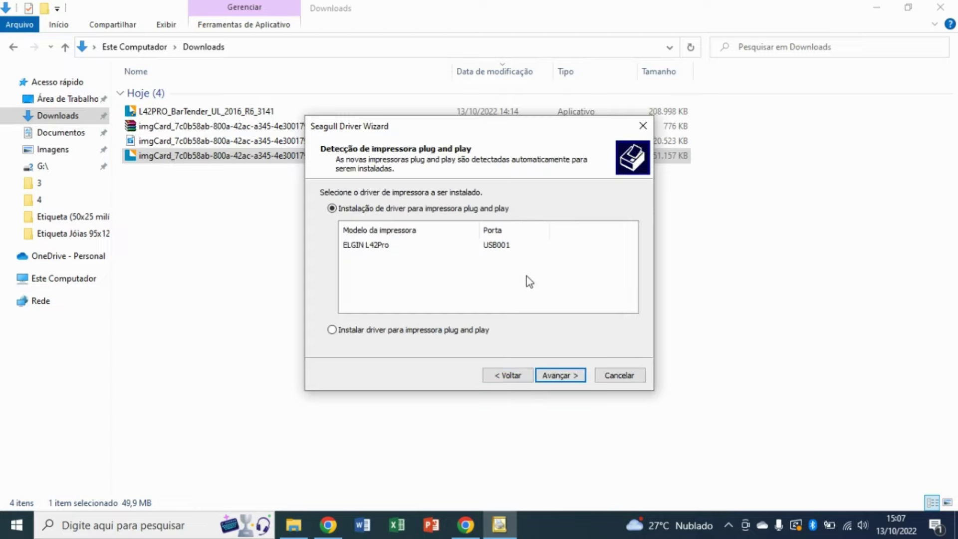
left_click(436, 249)
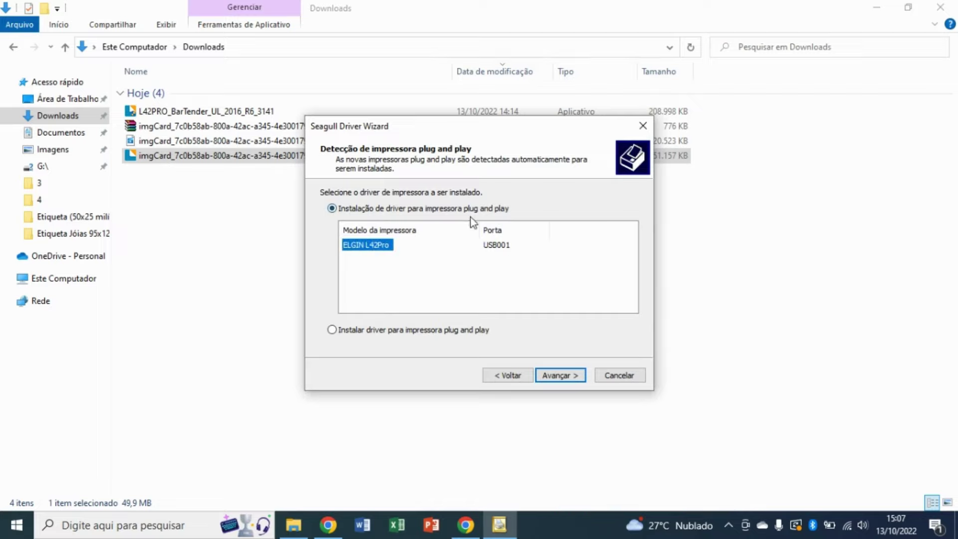
left_click(574, 380)
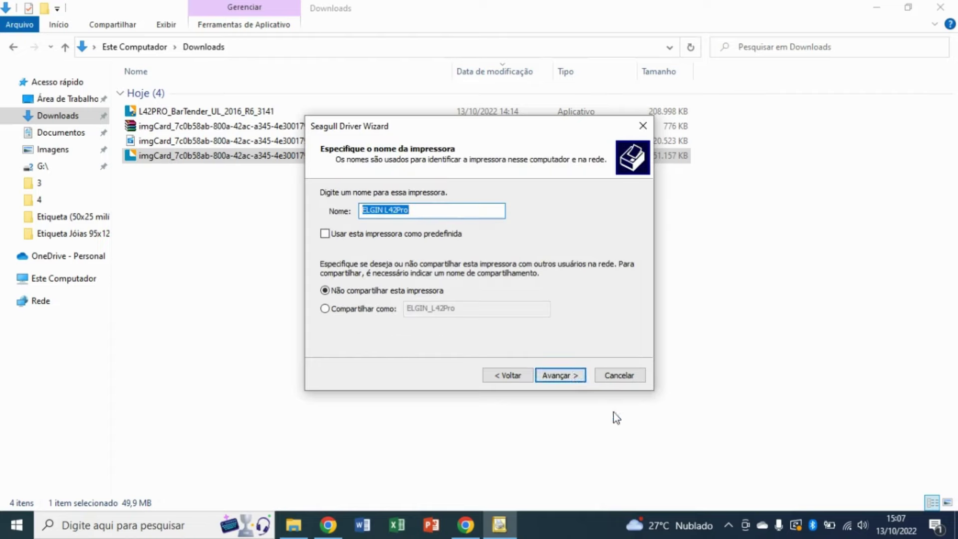
left_click(578, 378)
left_click(576, 379)
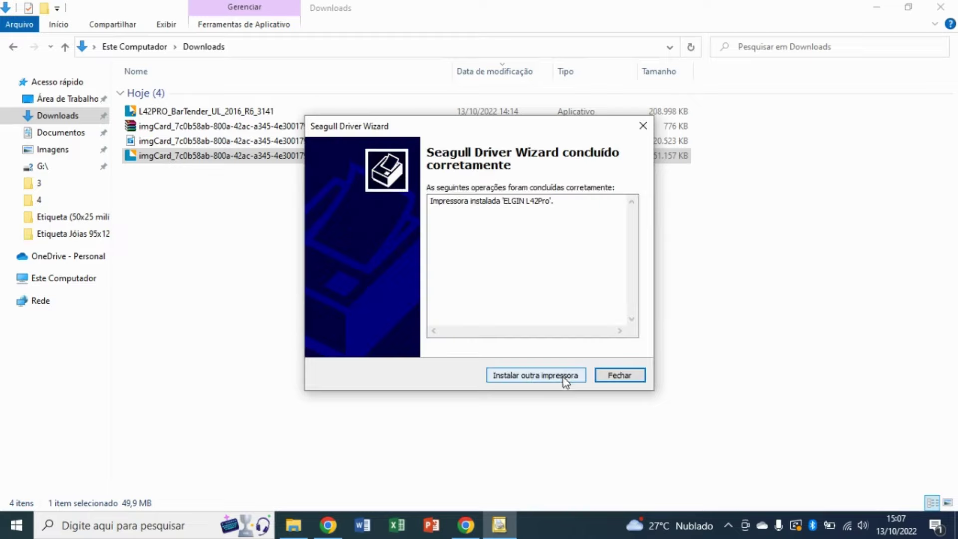
left_click(625, 376)
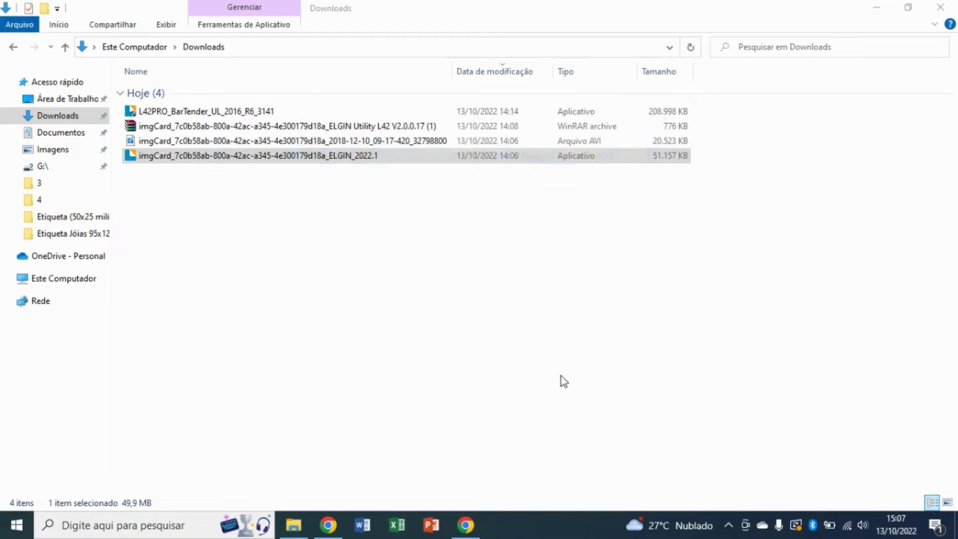
- Switch to Chrome and download Utility_V2.0.0.17 from the L42PRO product page's Download Center
left_click(467, 525)
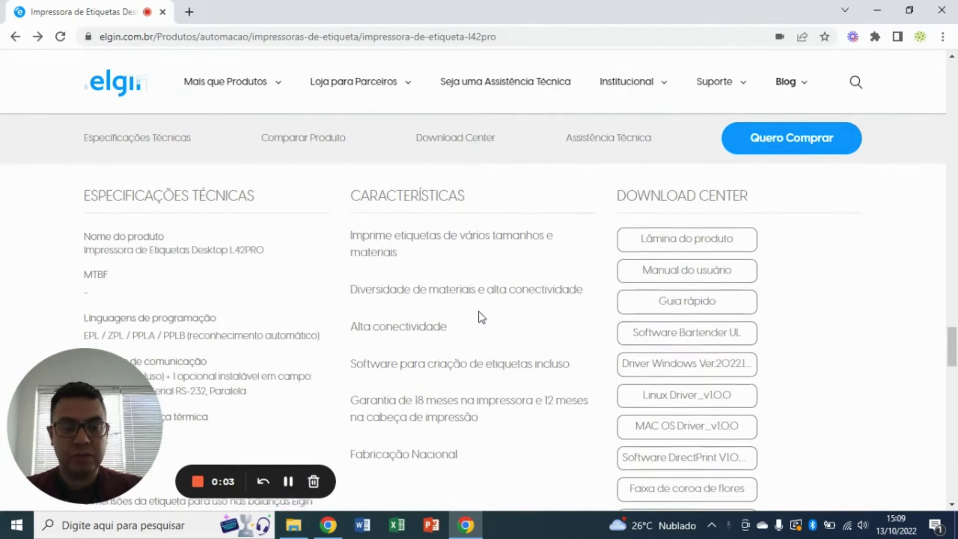
scroll(477, 316, "down", 3)
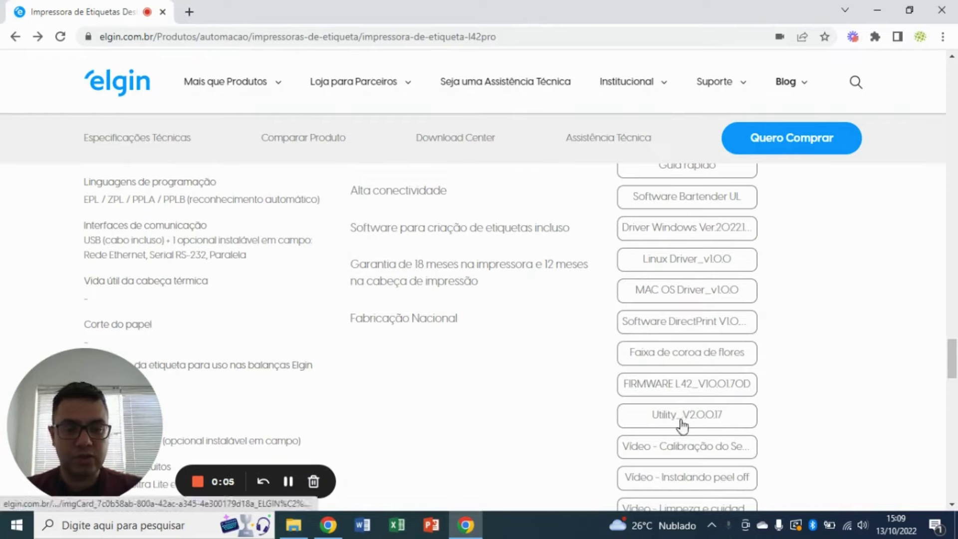
left_click(703, 425)
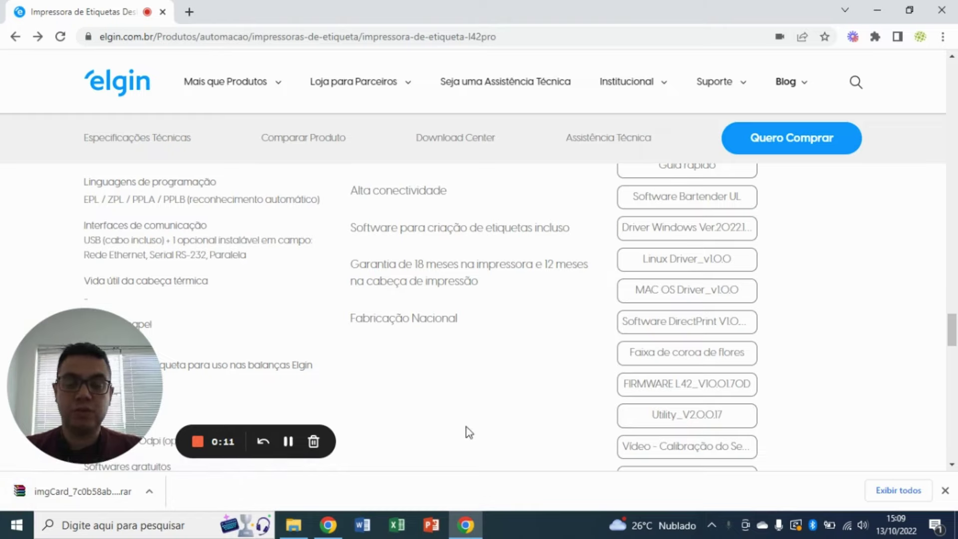
left_click(466, 524)
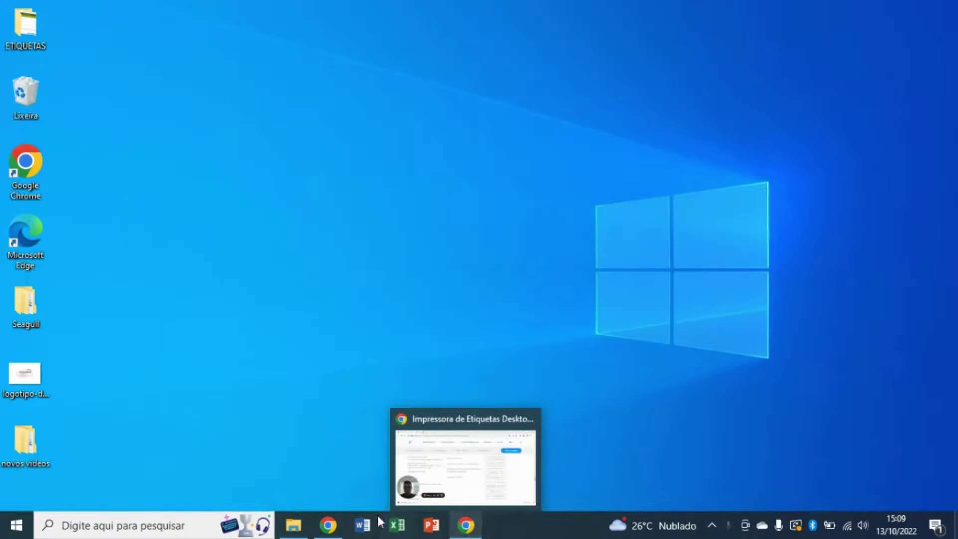
- In File Explorer, extract the "ELGIN Utility L42 V2.0.0.17 (1)" archive into its own folder within Downloads
left_click(294, 524)
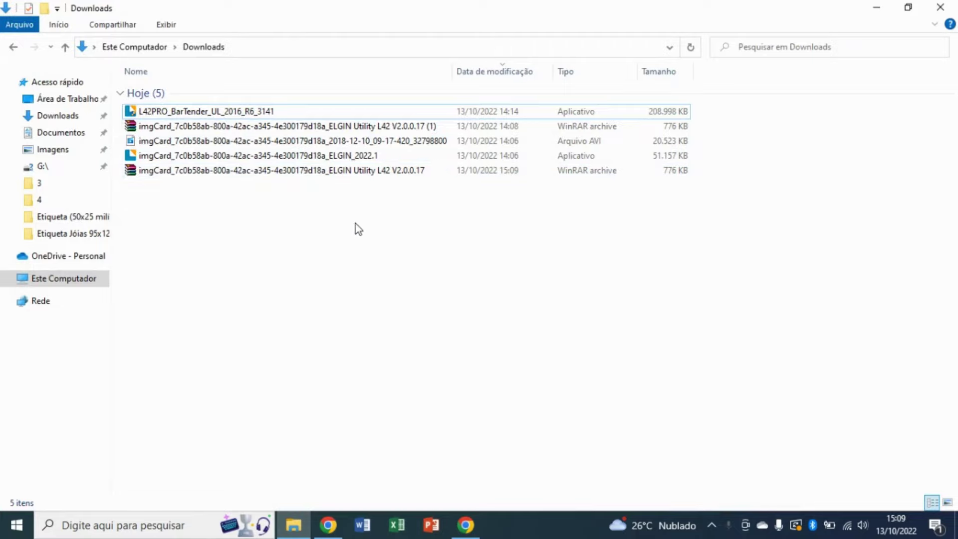
left_click(356, 128)
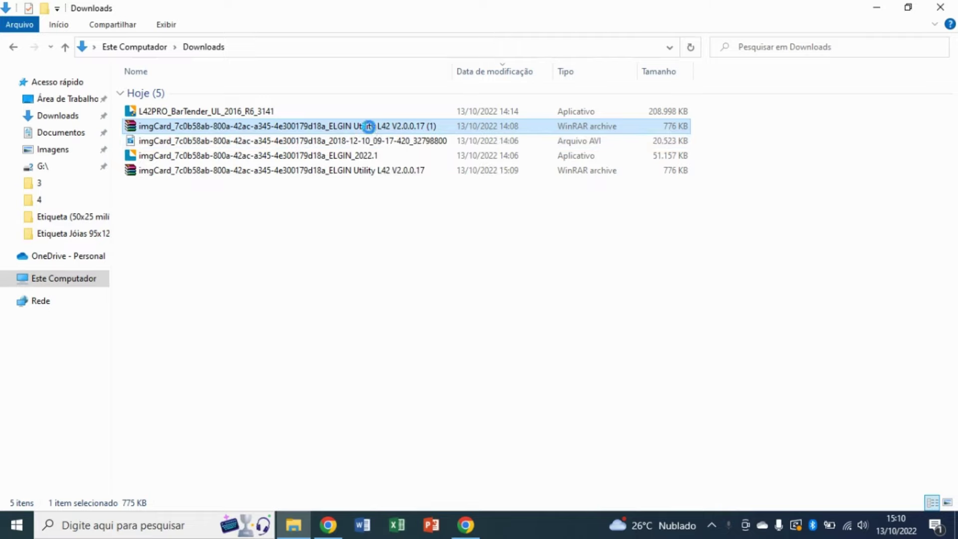
right_click(370, 128)
left_click(430, 215)
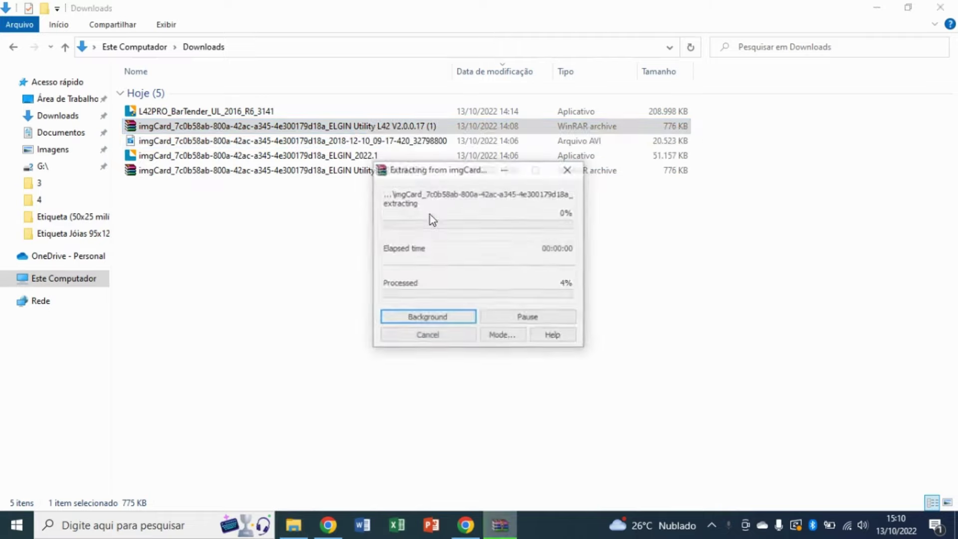
- Launch L42 Utility from the ELGIN Utility L42 folder inside the extracted archive folder
double_click(254, 186)
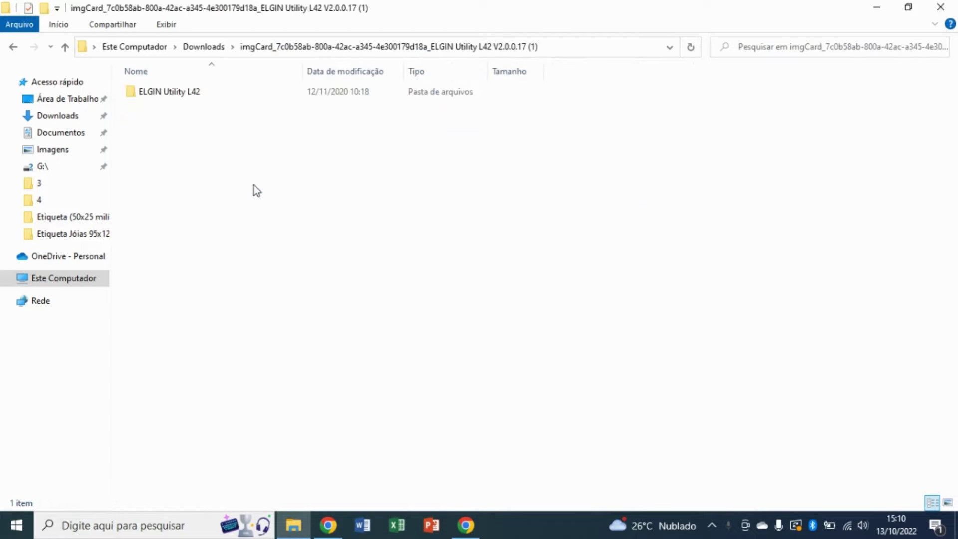
double_click(218, 92)
double_click(200, 136)
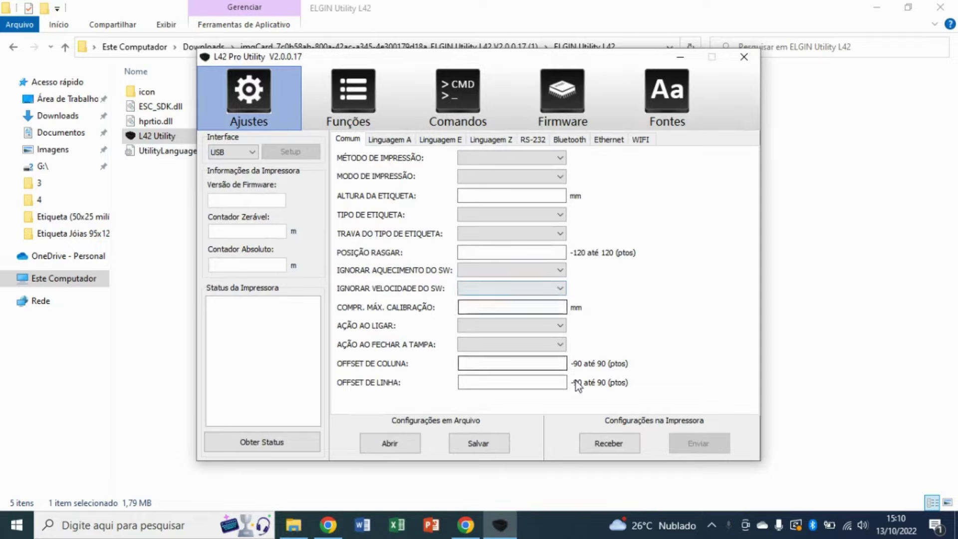
- Retrieve the settings stored in the printer and choose Gap (Transmissivo) as the label type
left_click(606, 441)
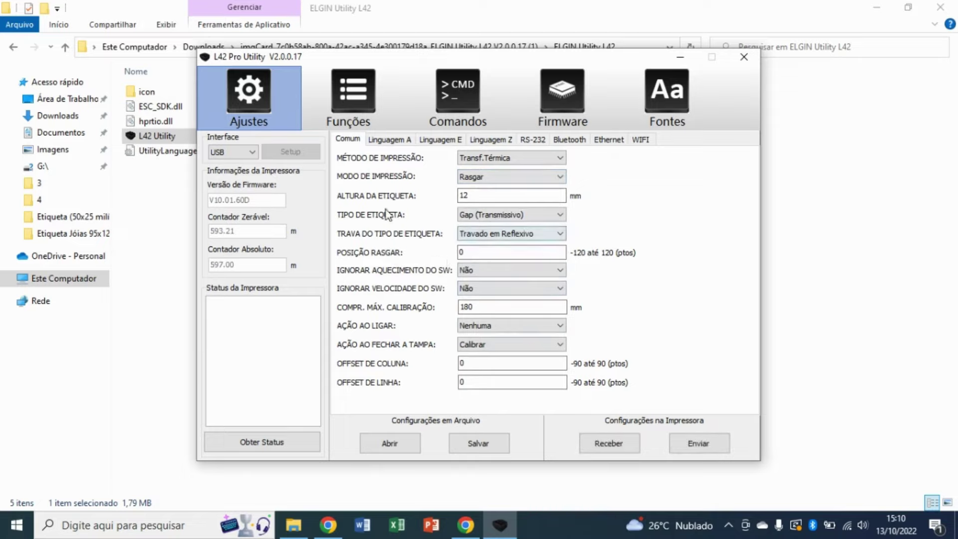
left_click(535, 215)
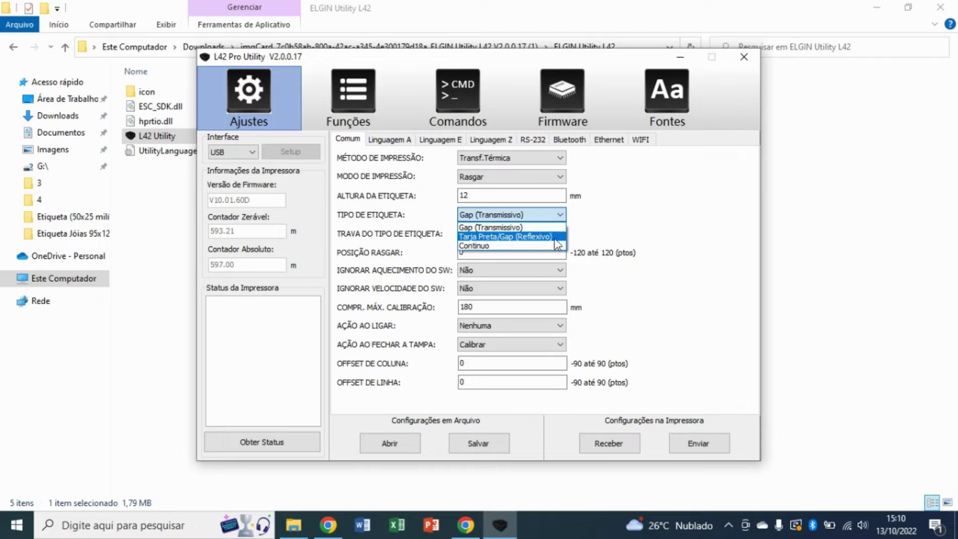
left_click(486, 228)
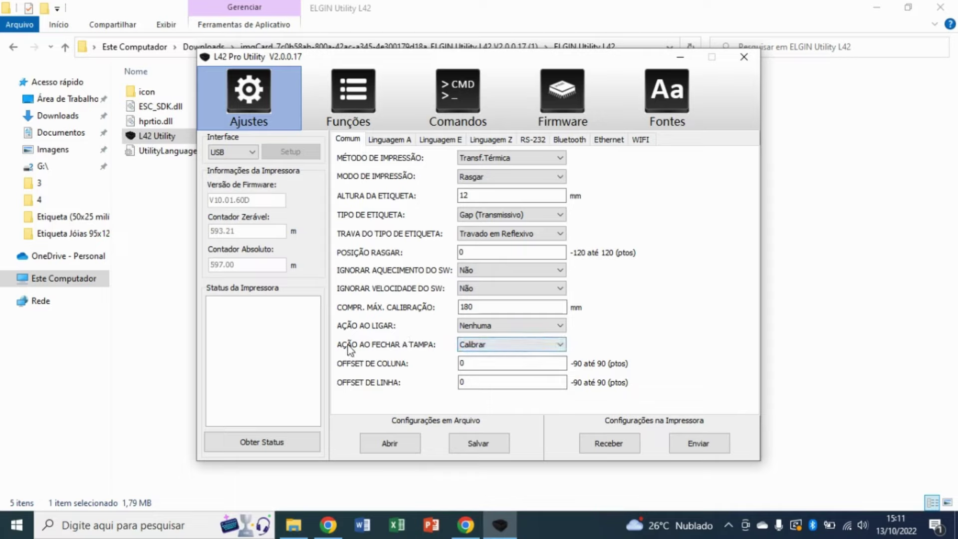
- Review the options for the action on closing the cover and select Calibrar
left_click(504, 343)
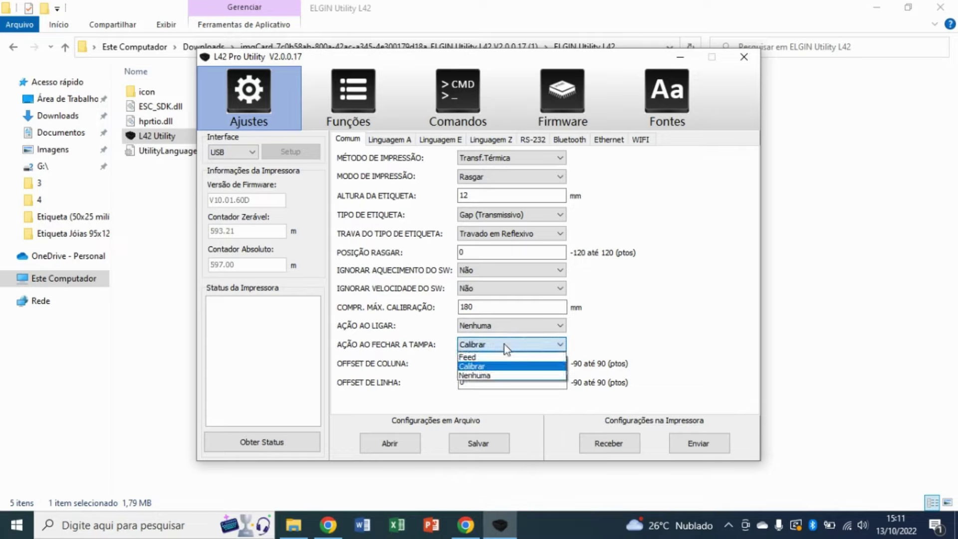
left_click(504, 343)
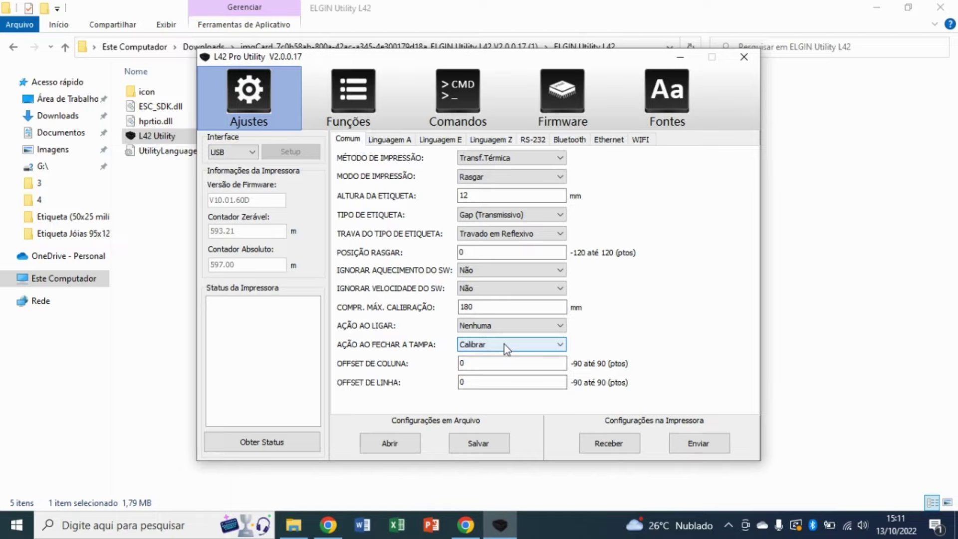
left_click(459, 345)
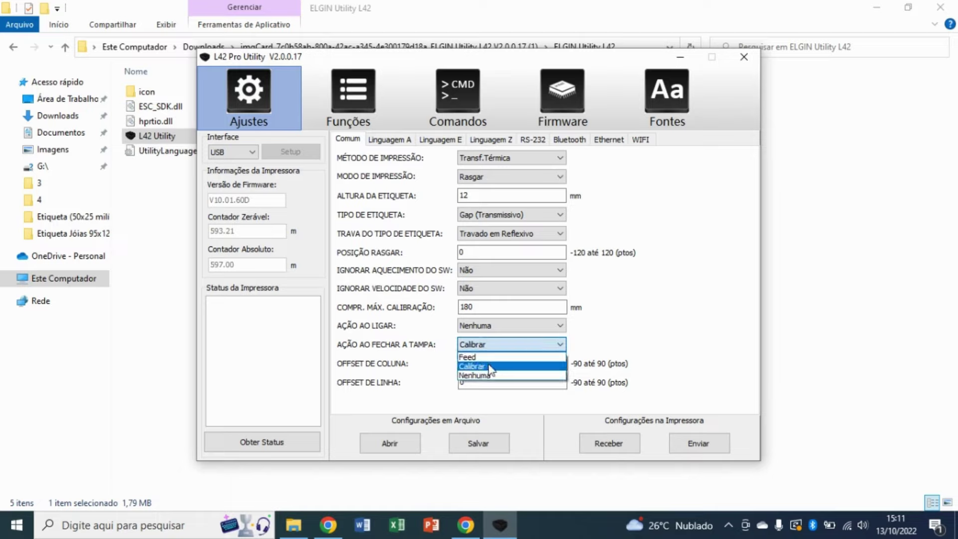
left_click(490, 369)
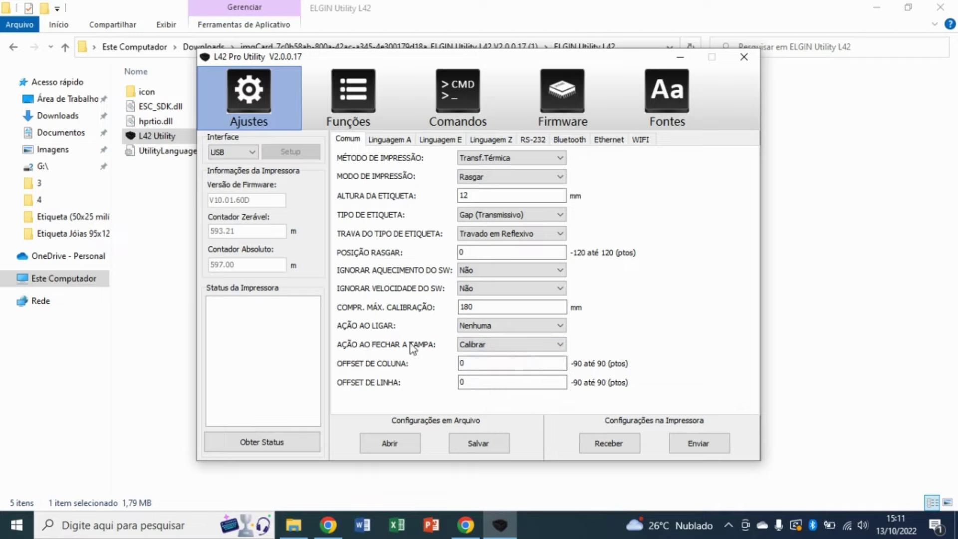
- Set the action on closing the cover (Ação ao fechar a tampa) to Nenhuma
left_click(499, 353)
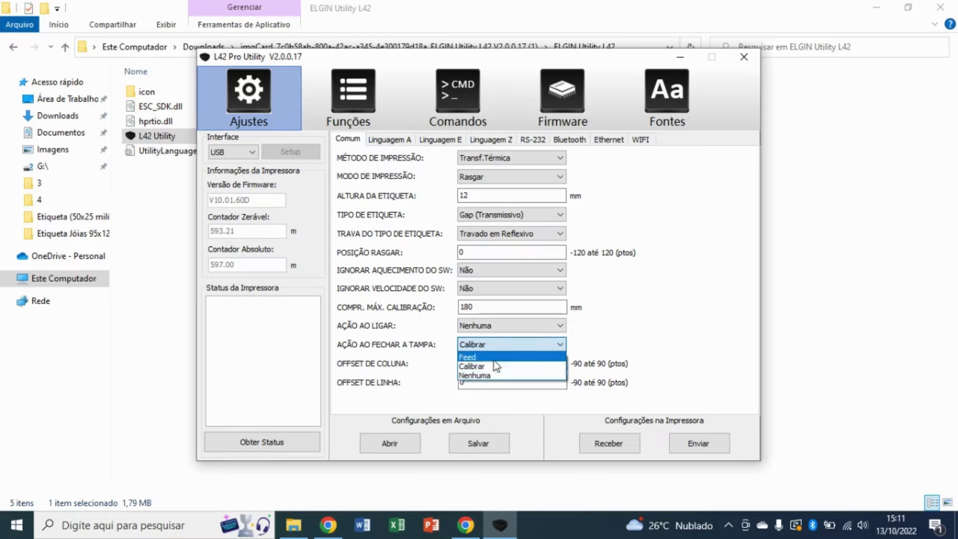
left_click(493, 357)
left_click(486, 346)
left_click(489, 376)
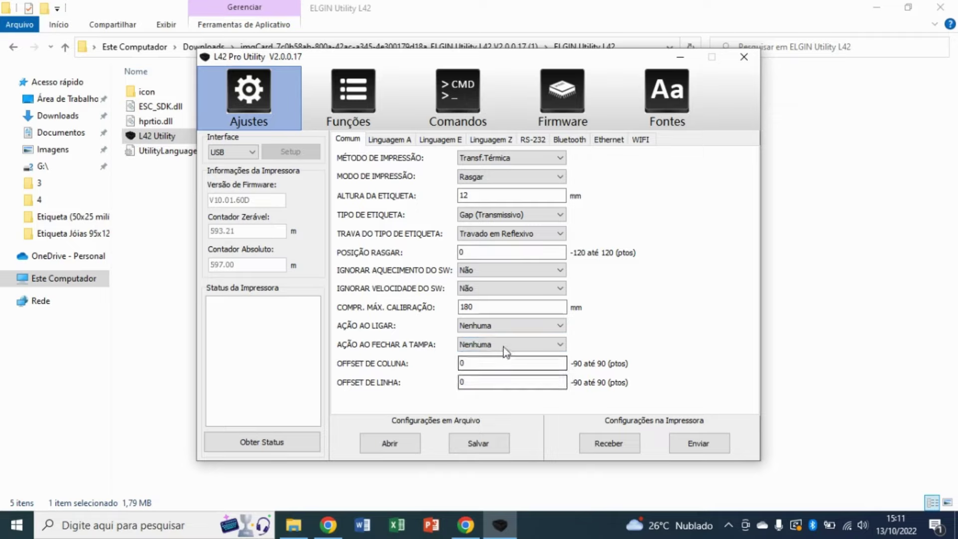
- Set the action on closing the cover (Ação ao fechar a tampa) to Calibrar and send the settings to the printer
left_click(502, 345)
left_click(496, 366)
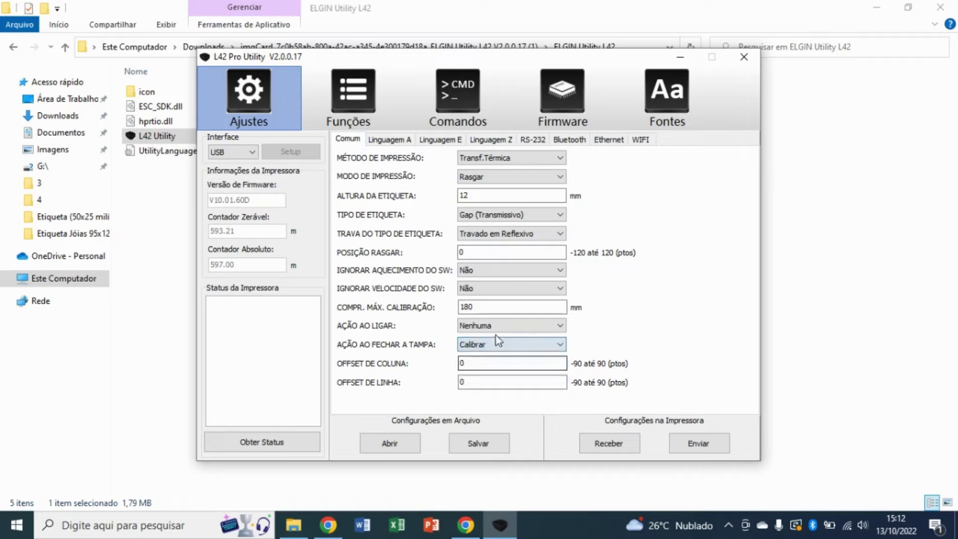
left_click(705, 448)
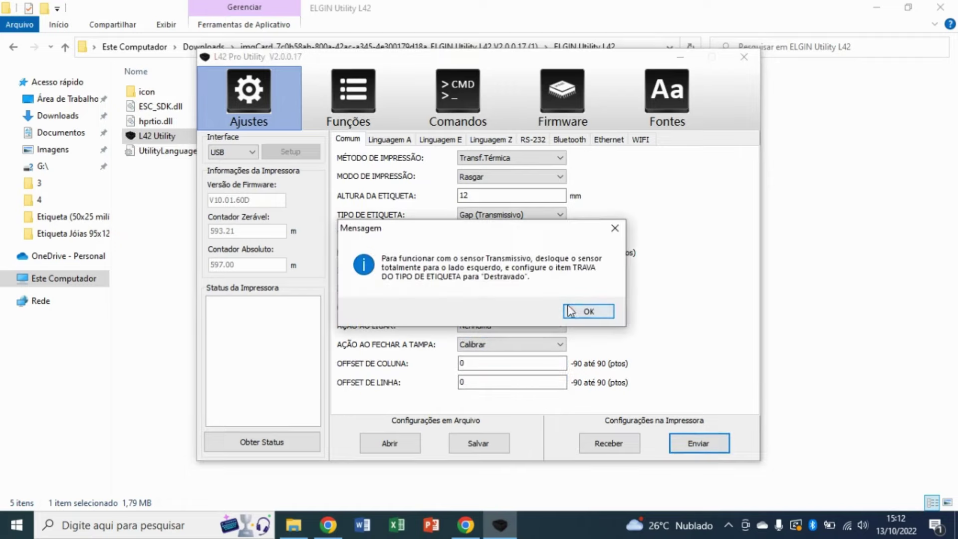
left_click(591, 316)
left_click(547, 312)
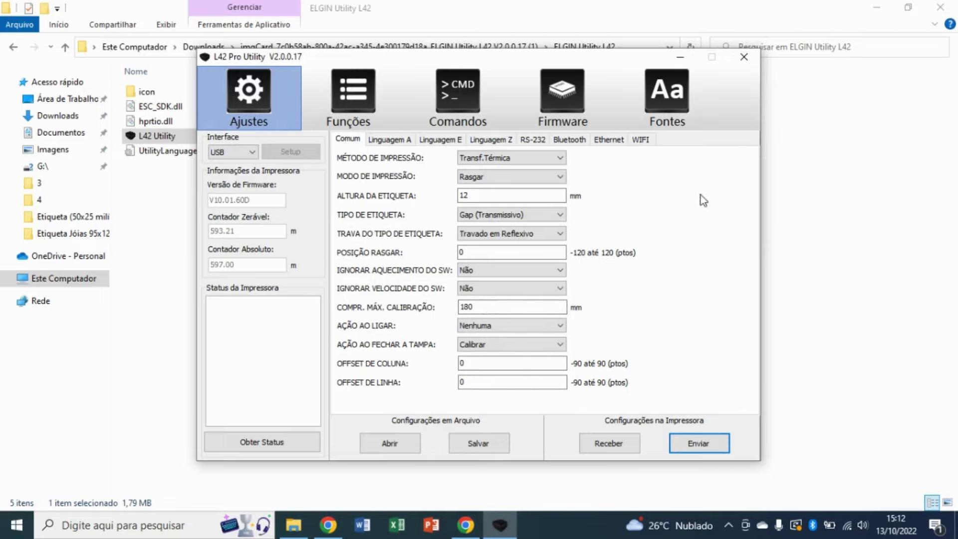
left_click(754, 58)
- Switch to Chrome and review the software and video downloads on the Elgin L42 Pro product page
left_click(466, 525)
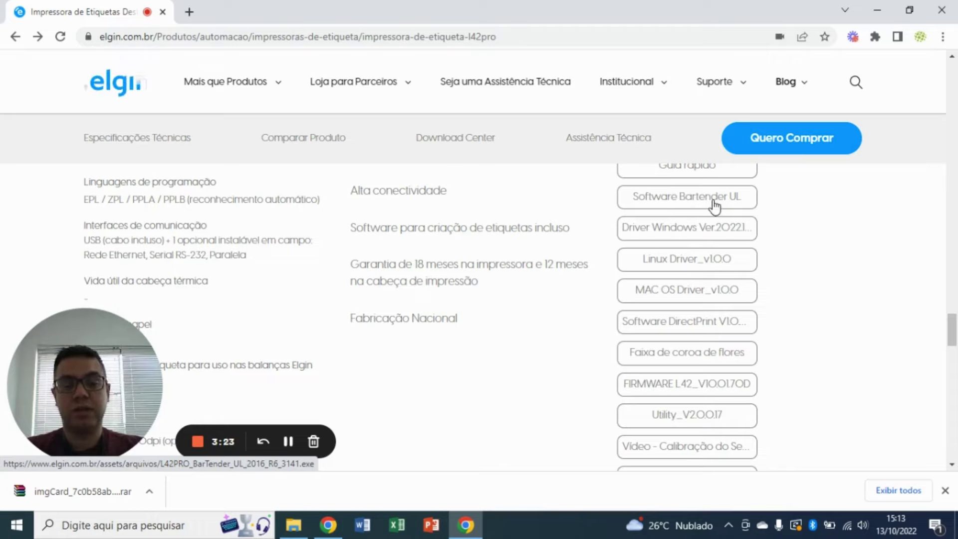
right_click(815, 311)
key("Escape")
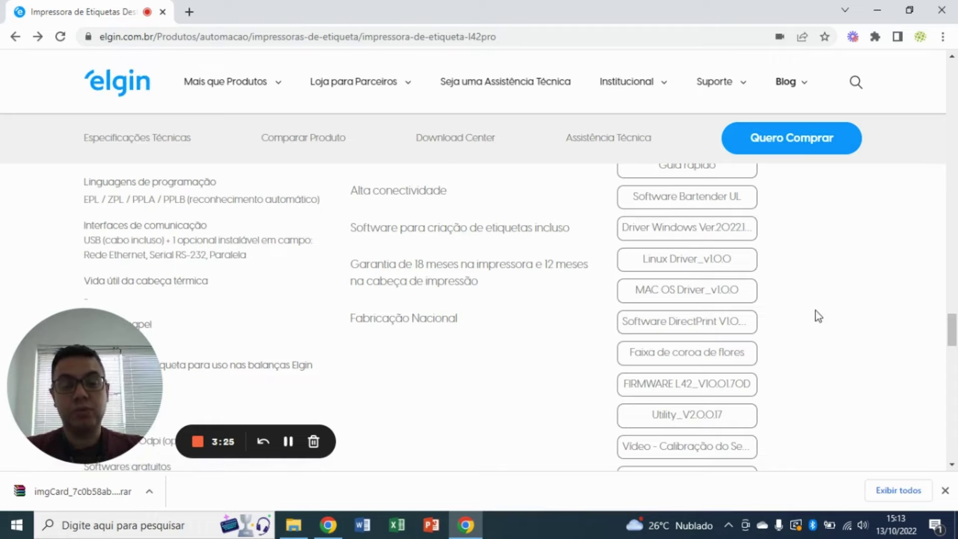
scroll(525, 320, "down", 3)
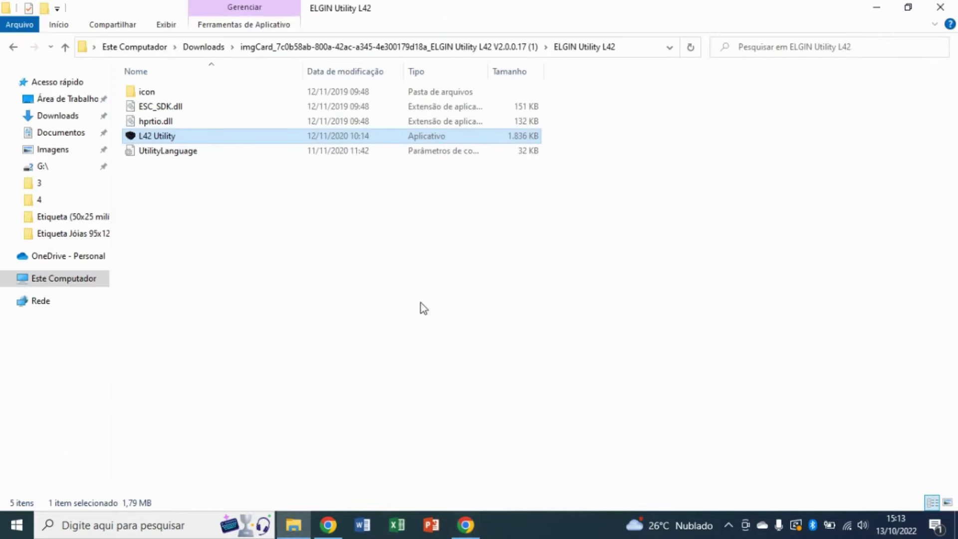
- Open the downloaded AVI video in the Downloads folder, skim its label roll and ribbon installation sections, and close it
left_click(57, 116)
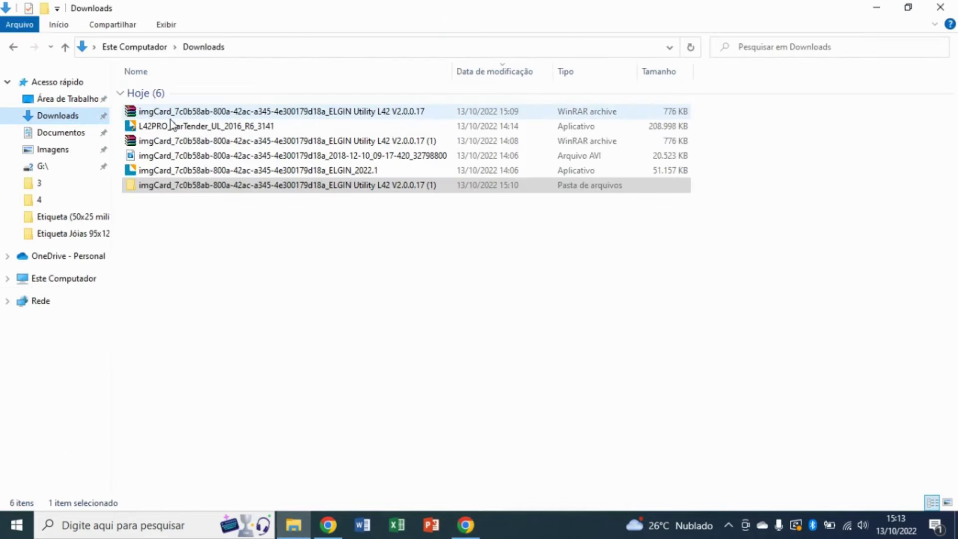
double_click(169, 158)
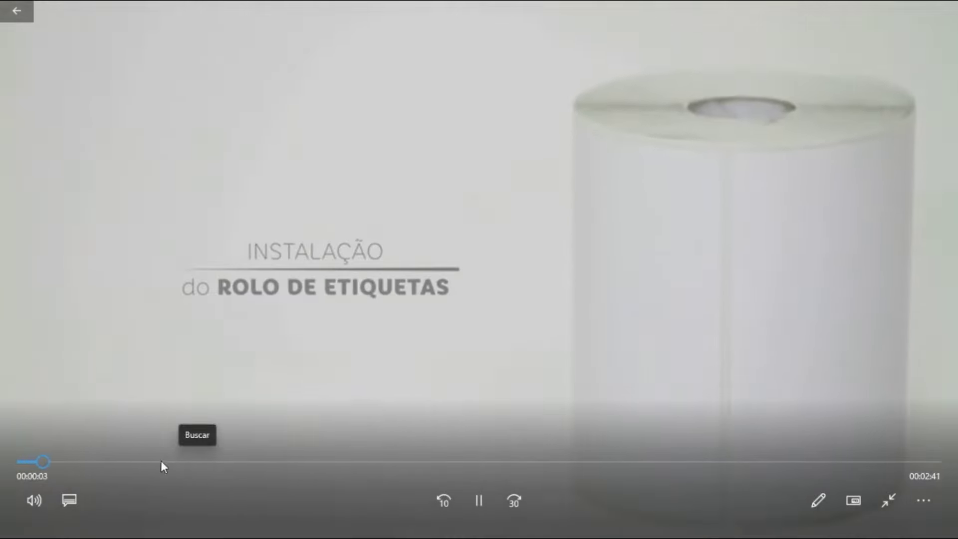
left_click(136, 461)
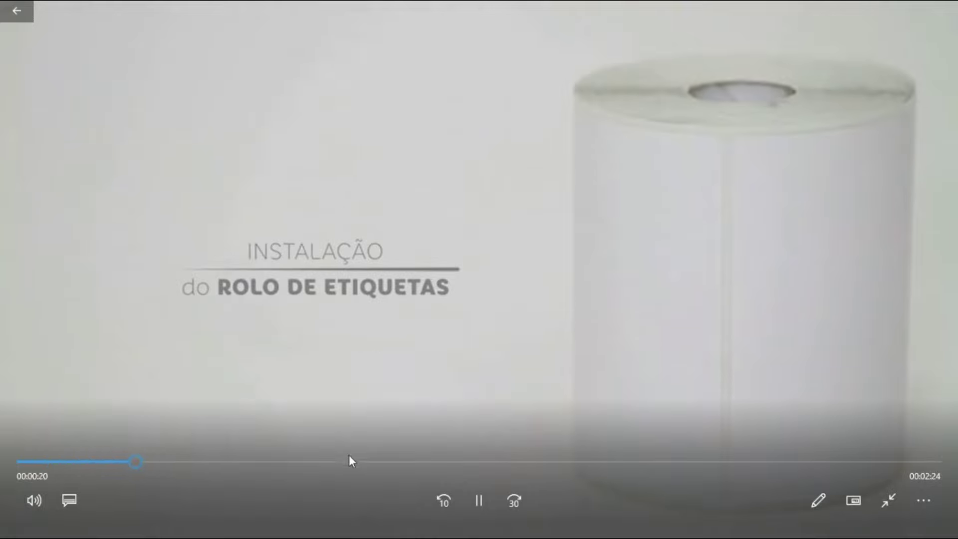
left_click(370, 461)
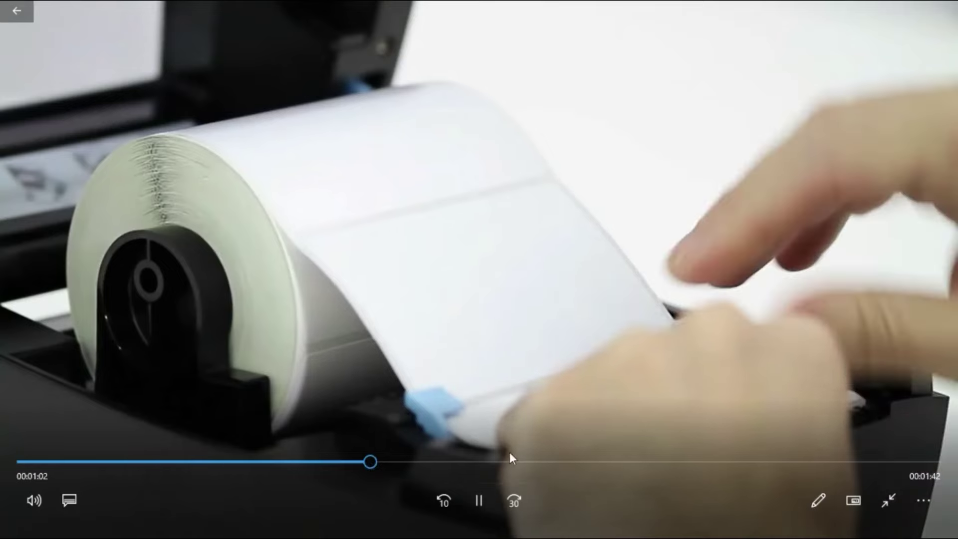
left_click(532, 461)
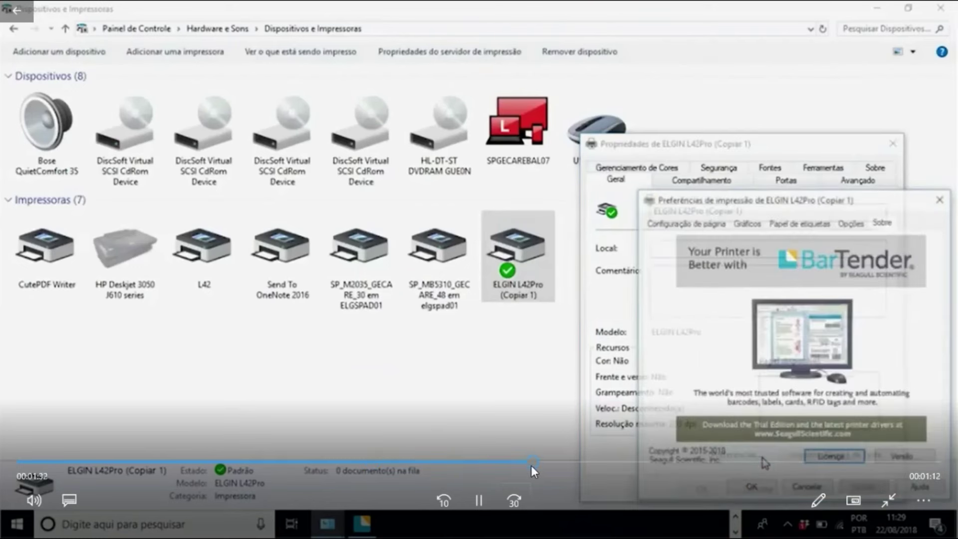
left_click(622, 461)
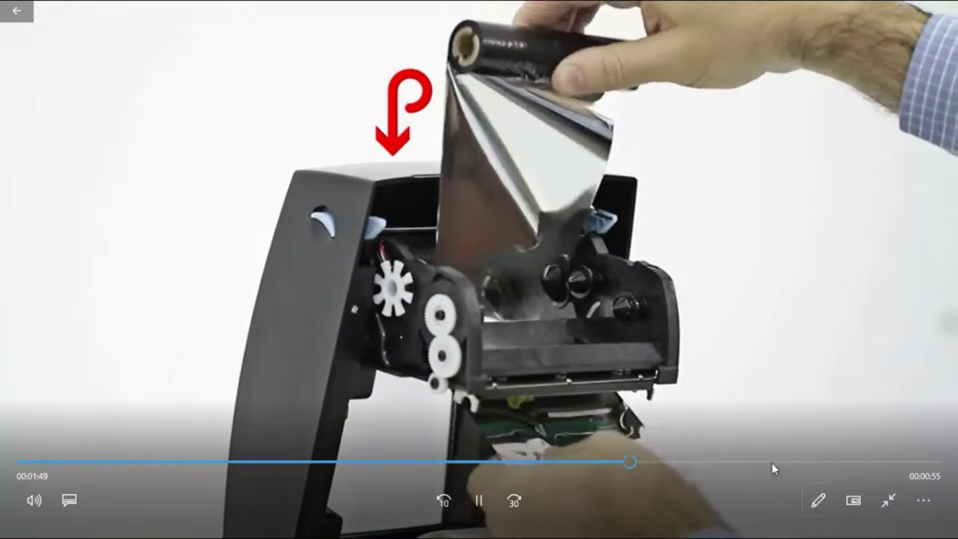
left_click(771, 462)
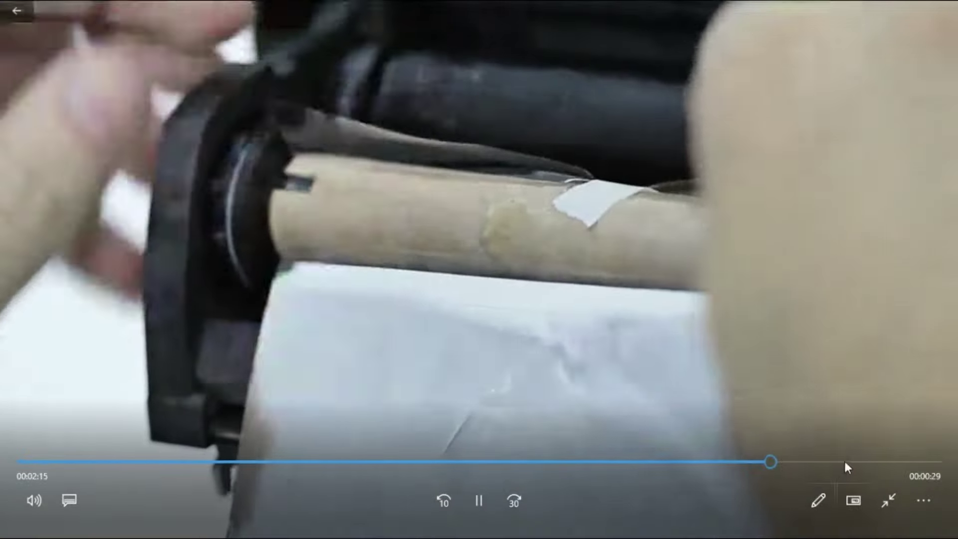
left_click(844, 461)
left_click(514, 462)
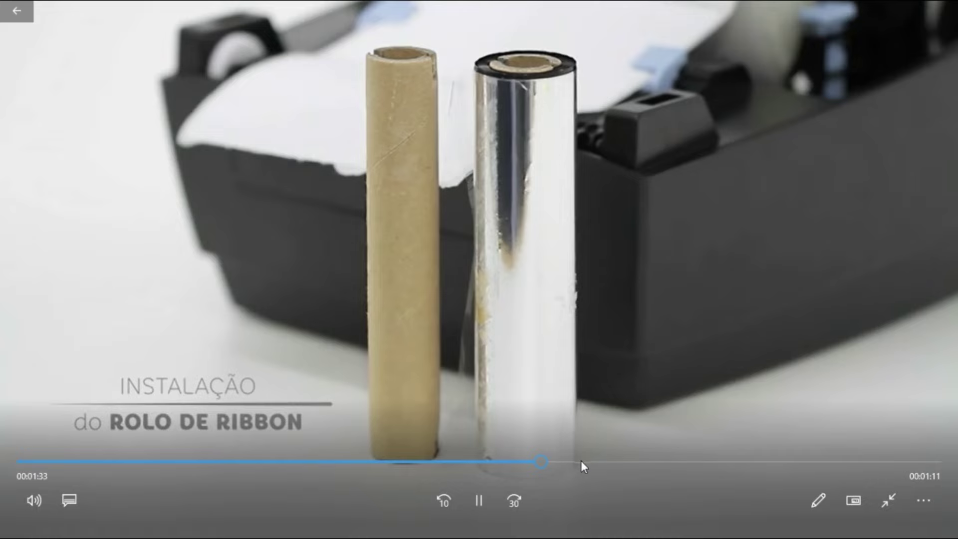
left_click(582, 461)
left_click_drag(368, 459, 325, 462)
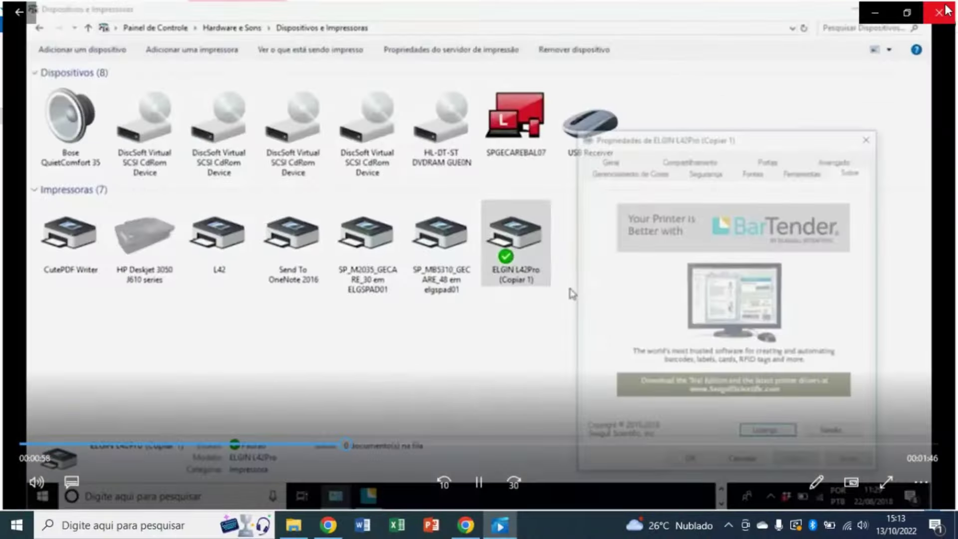
key("alt+F4")
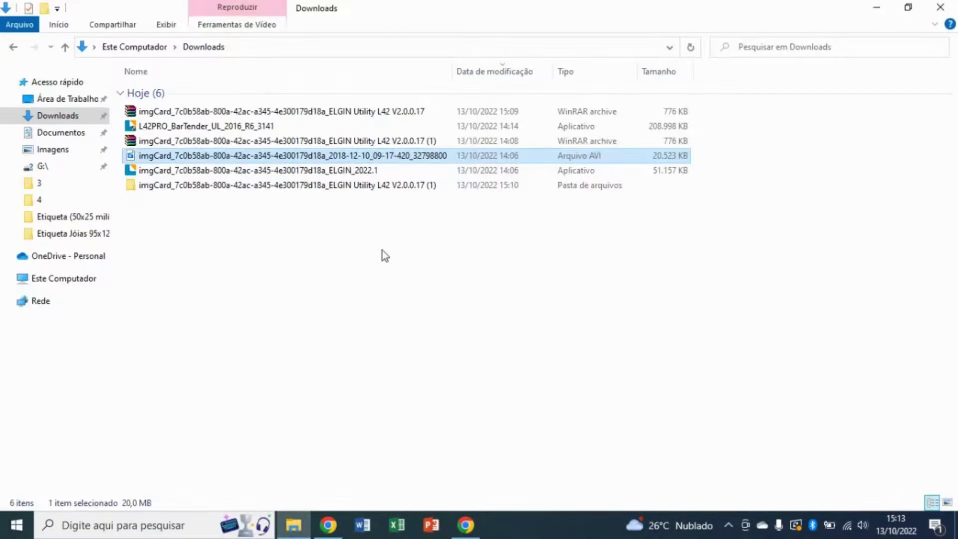
left_click(382, 250)
- Return to the Elgin page in Chrome and load the SMB Store system at app.smbstore.com.br/inicial
left_click(466, 524)
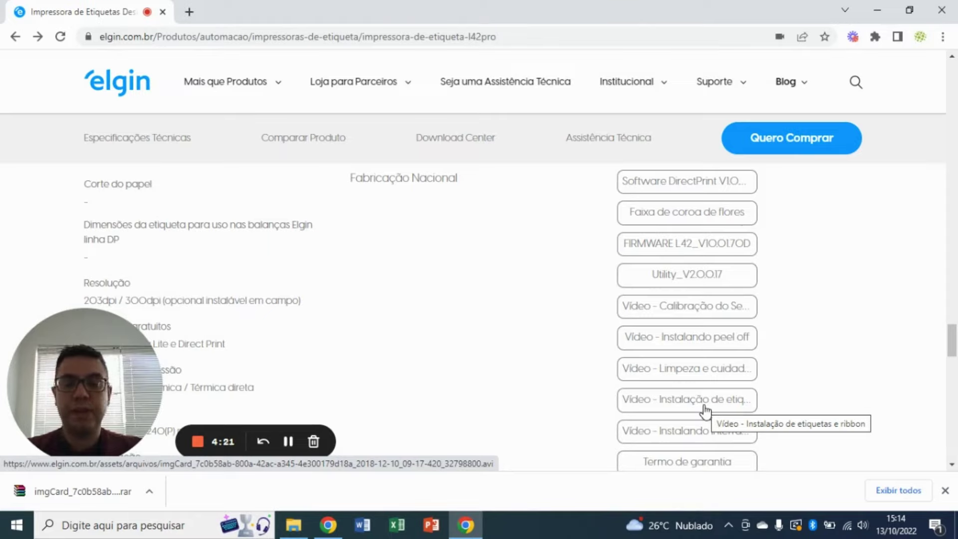
left_click(945, 491)
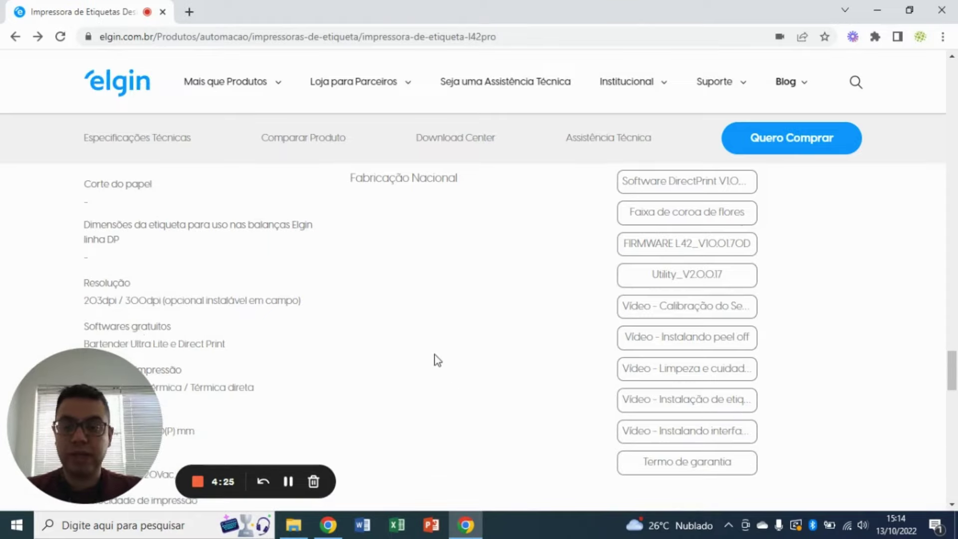
left_click(320, 40)
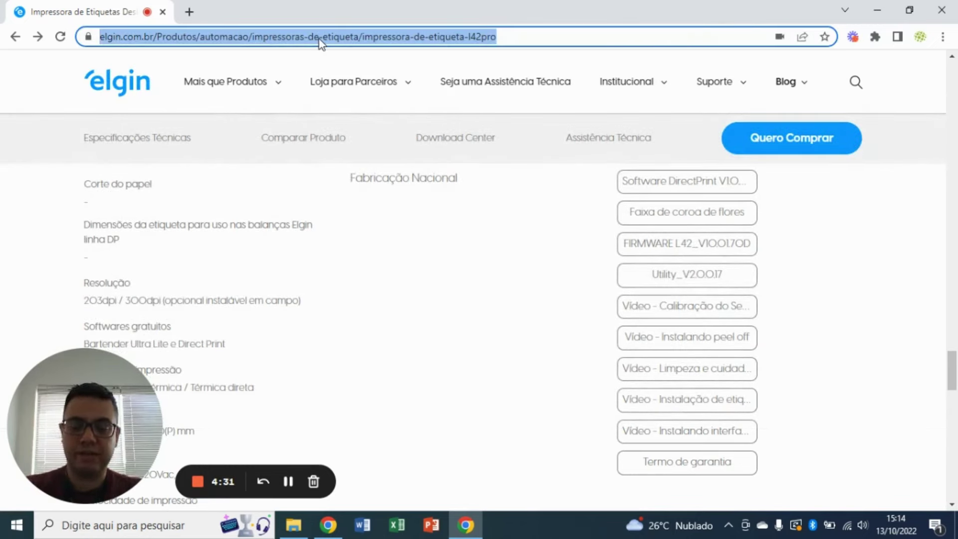
type("ap")
key("Return")
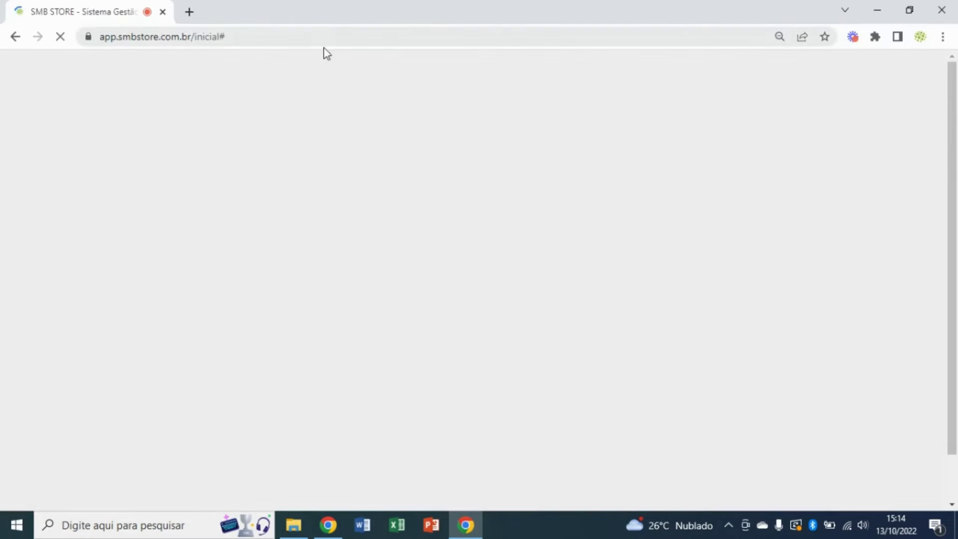
left_click(271, 35)
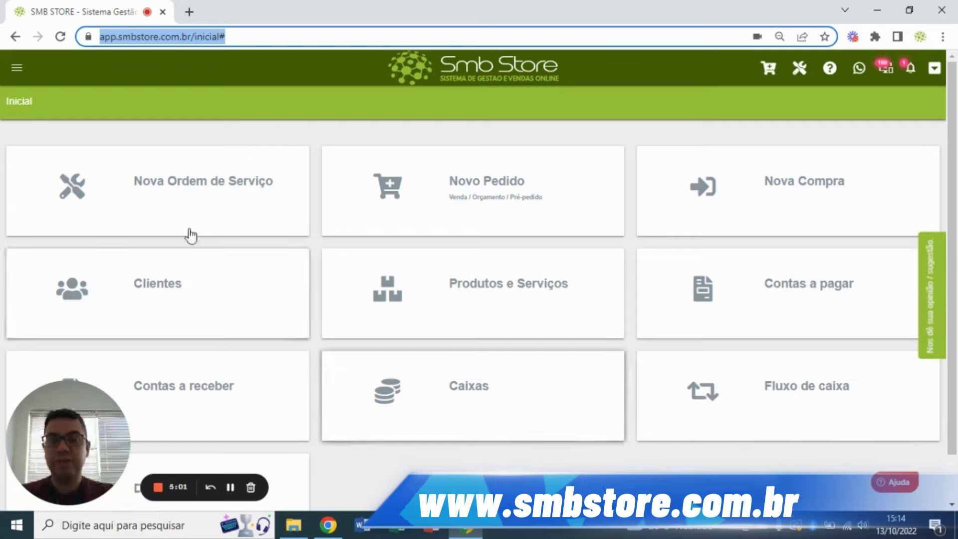
left_click_drag(64, 463, 742, 460)
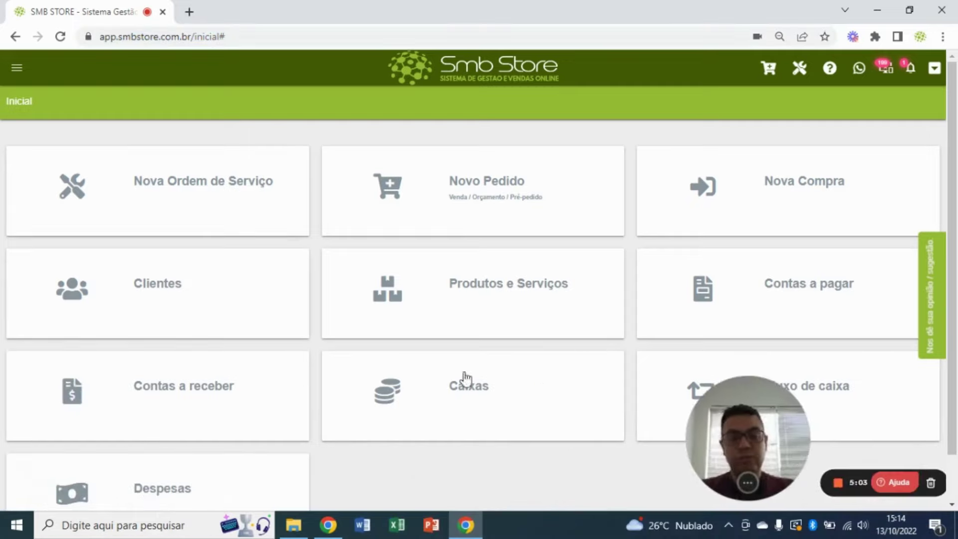
- Open the label generation page (Geração de etiquetas) for items and select Água Cristal as the product
left_click(16, 68)
scroll(77, 234, "down", 5)
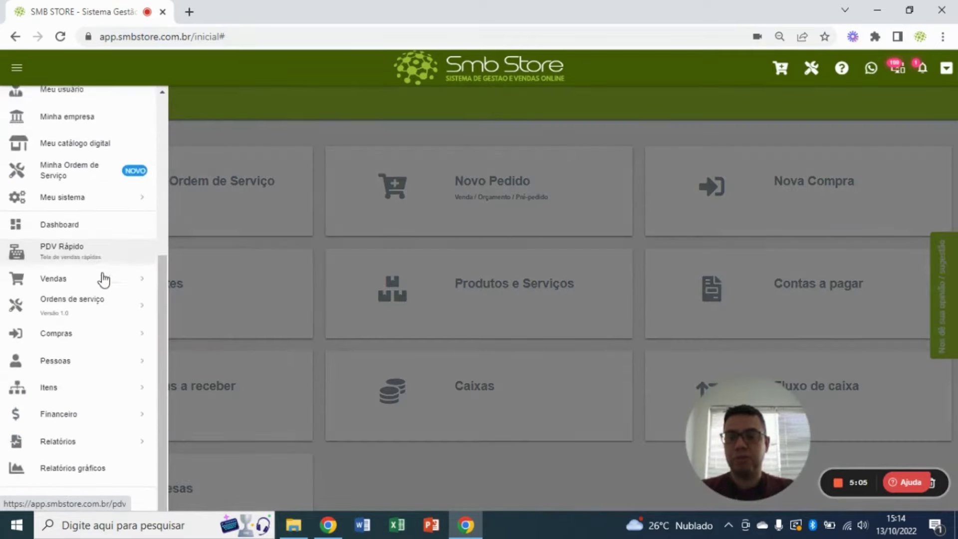
left_click(87, 384)
scroll(92, 382, "down", 3)
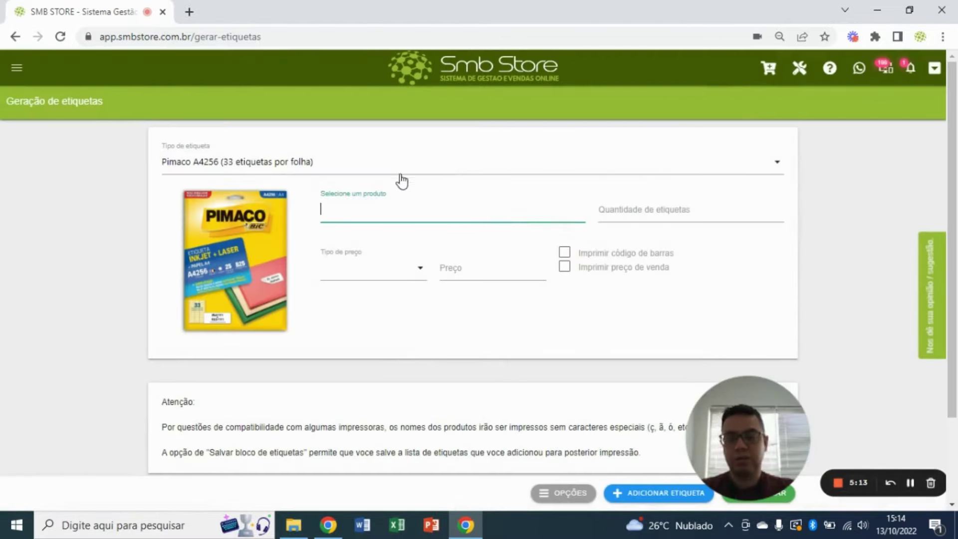
type("agu")
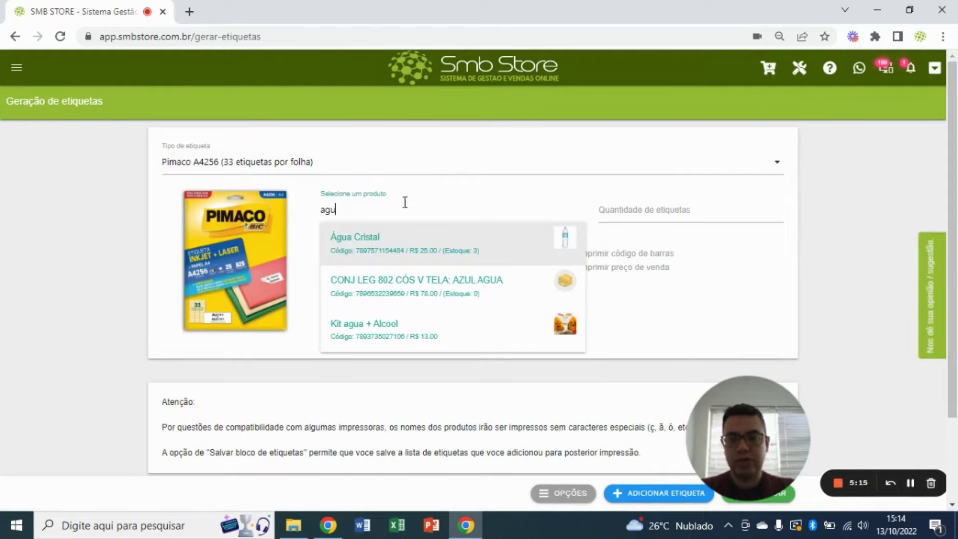
left_click(410, 240)
- Choose the label type Etiqueta (50x75 milímetros, 2 colunas), accept the notice, and view the enlarged label illustration
left_click(376, 172)
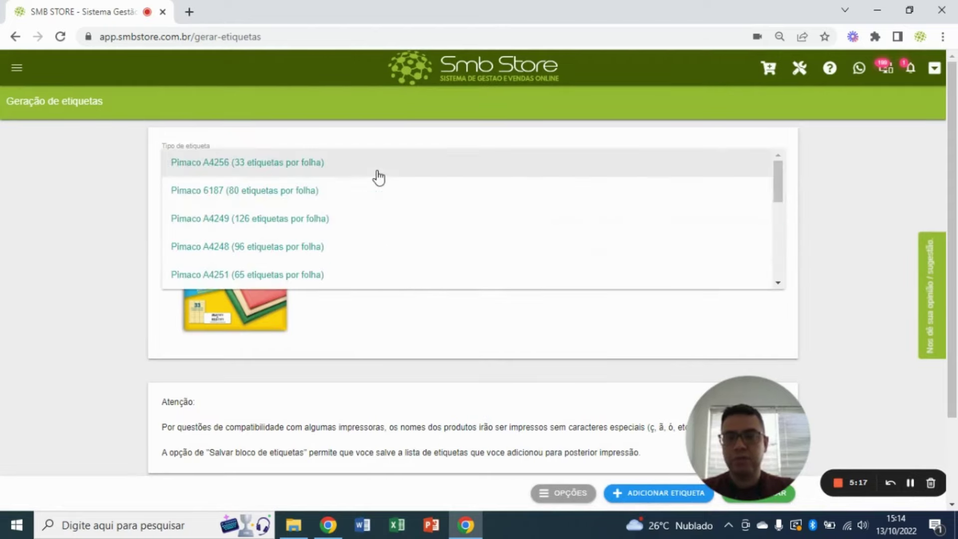
scroll(377, 214, "down", 3)
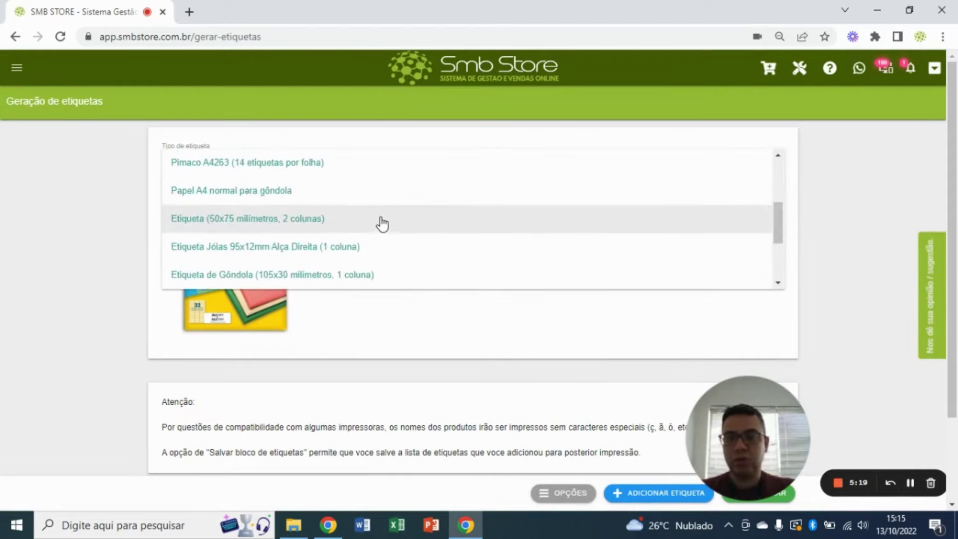
scroll(386, 220, "down", 2)
scroll(385, 209, "up", 2)
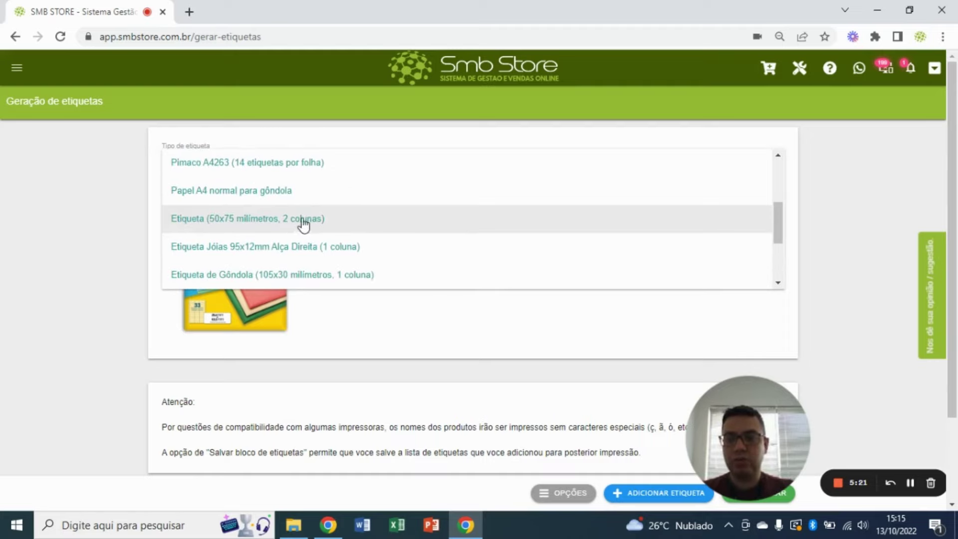
left_click(246, 220)
left_click(479, 349)
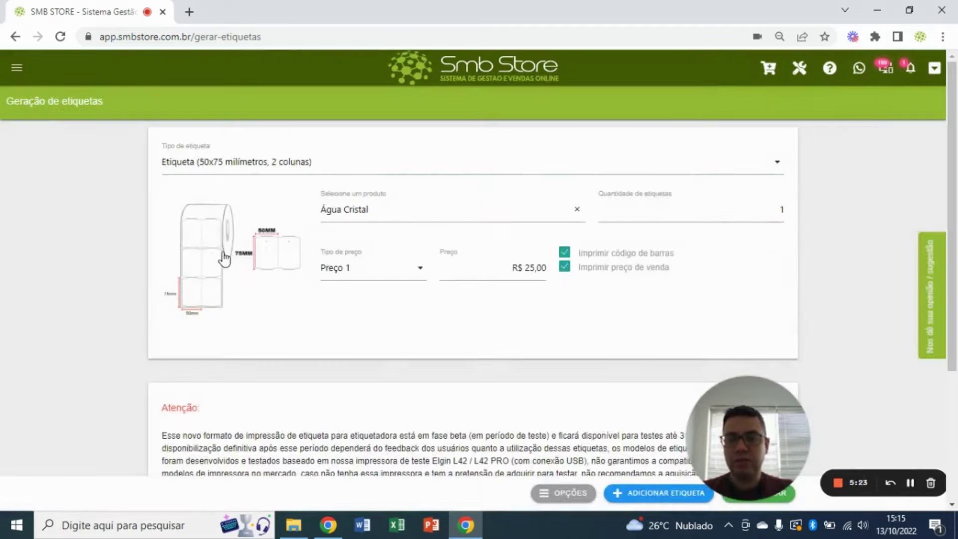
left_click(224, 260)
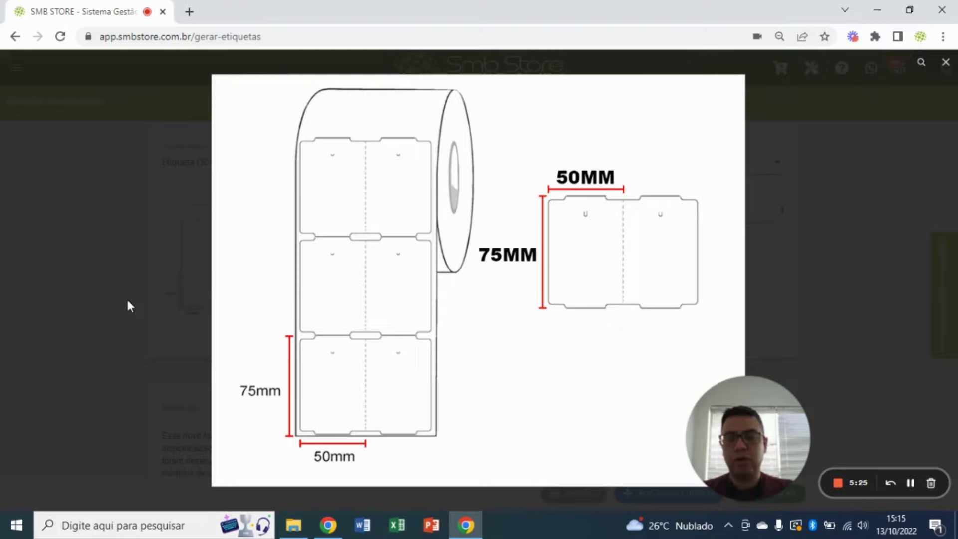
left_click(115, 270)
- Set the label type to Etiqueta Jóias 95x12mm Alça Direita (1 coluna) and view its enlarged illustration
left_click(311, 164)
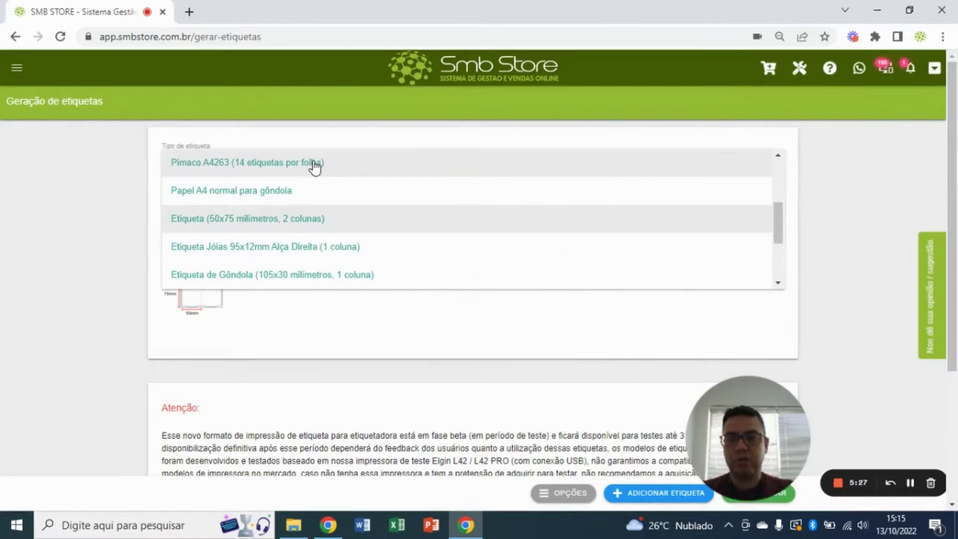
left_click(325, 248)
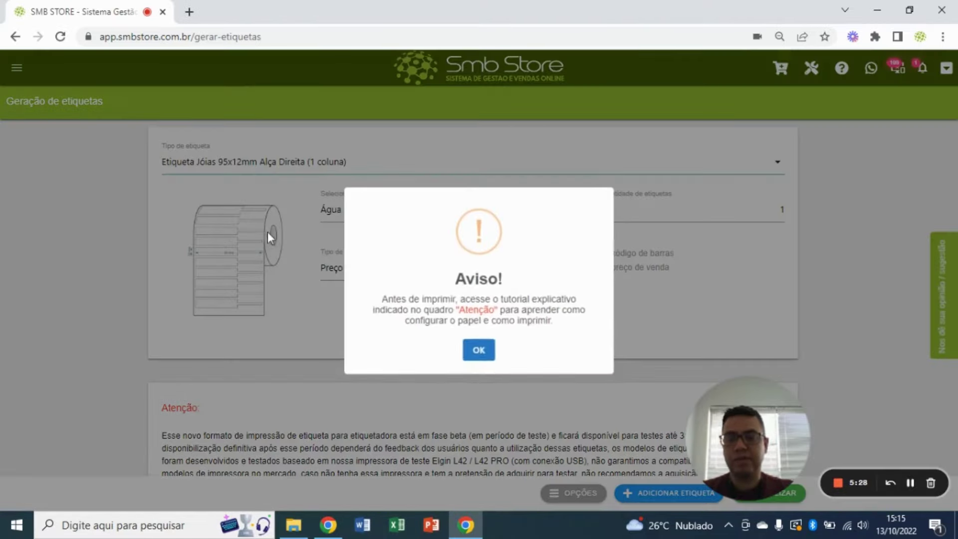
left_click(478, 349)
left_click(247, 281)
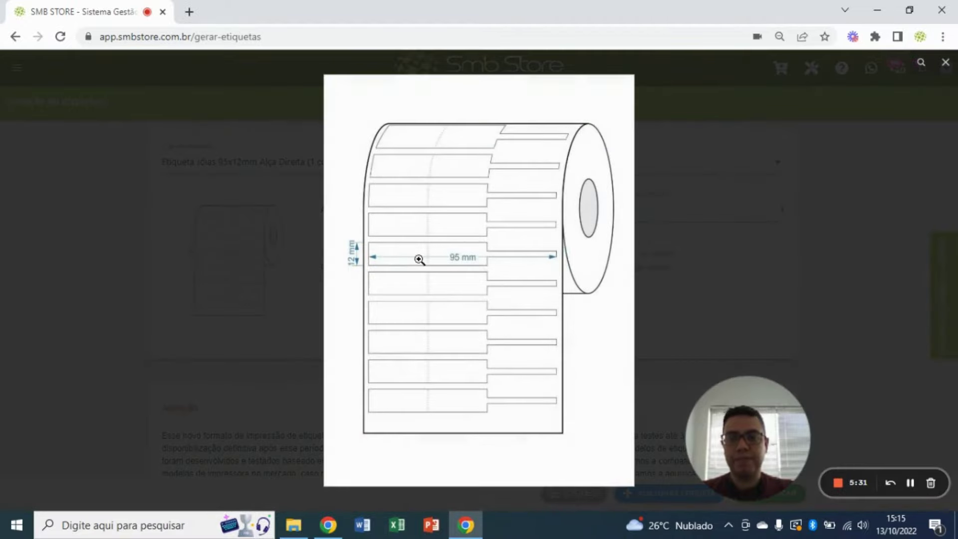
left_click(194, 288)
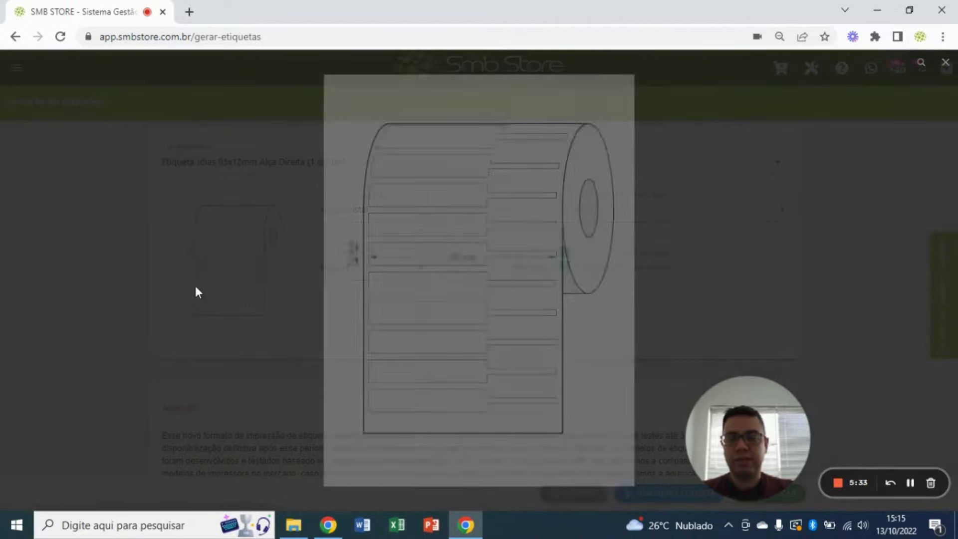
- Set the label type to Etiqueta de Gôndola (105x30 milímetros, 1 coluna), accept the notice, and view the enlarged roll illustration
left_click(289, 165)
scroll(289, 246, "down", 2)
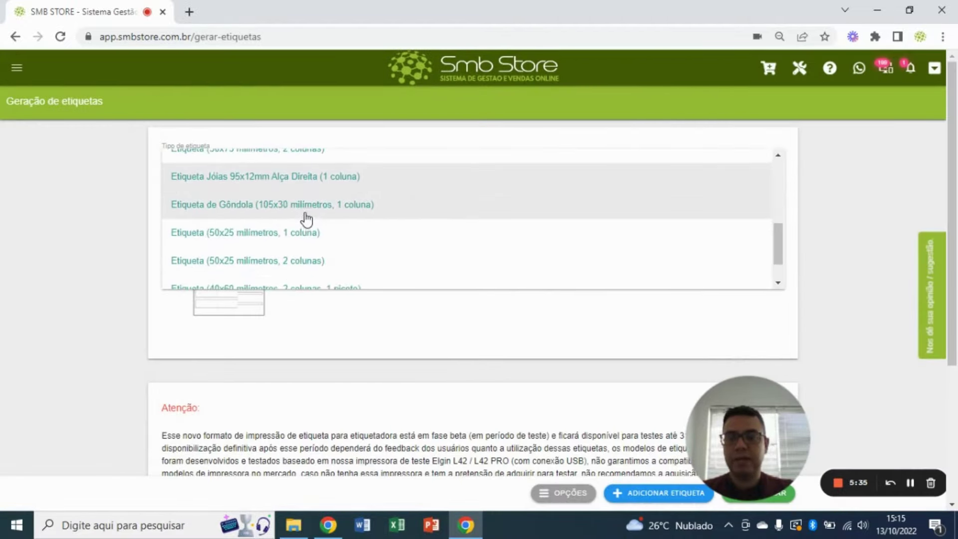
left_click(306, 214)
left_click(477, 349)
left_click(272, 280)
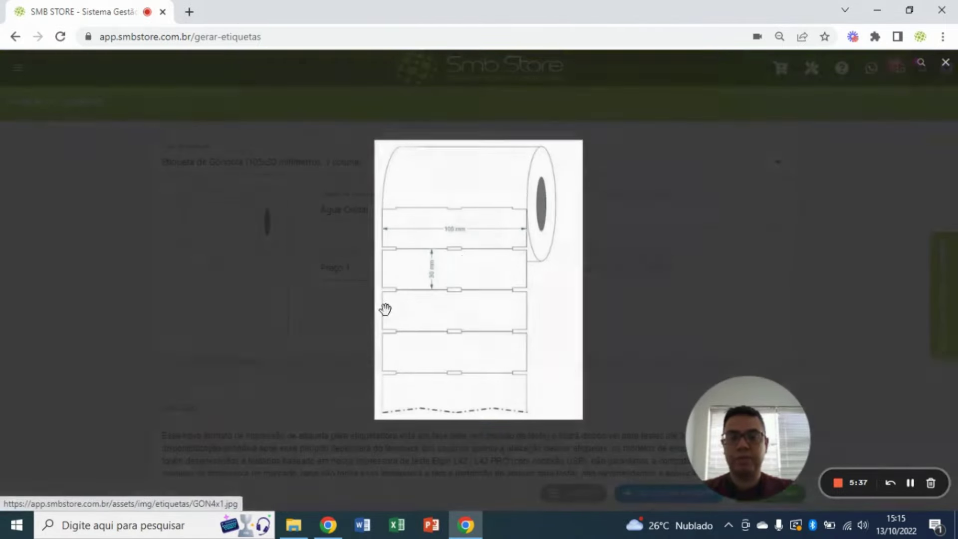
left_click(329, 286)
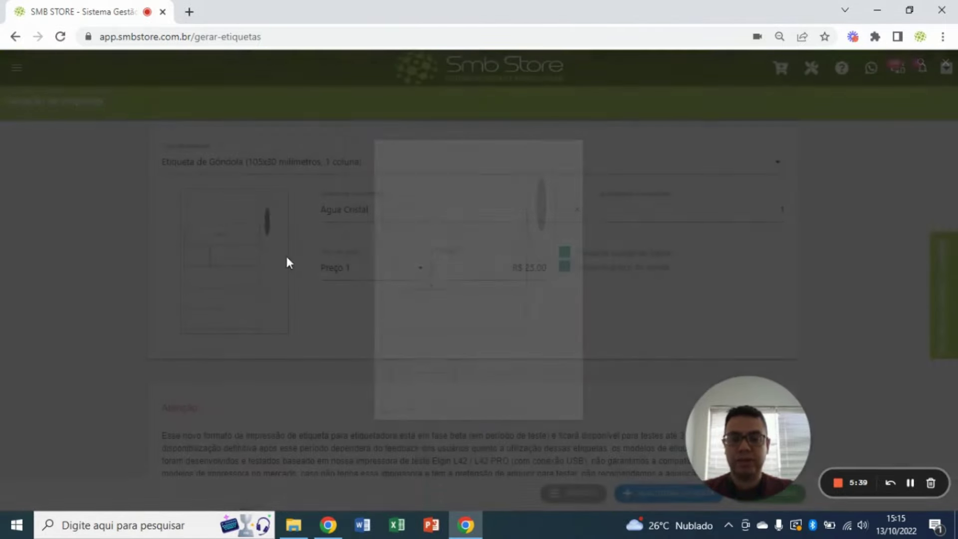
- Choose the label type Etiqueta (50x25 milímetros, 1 coluna), dismiss the notice, and view its enlarged illustration
left_click(253, 170)
left_click(263, 234)
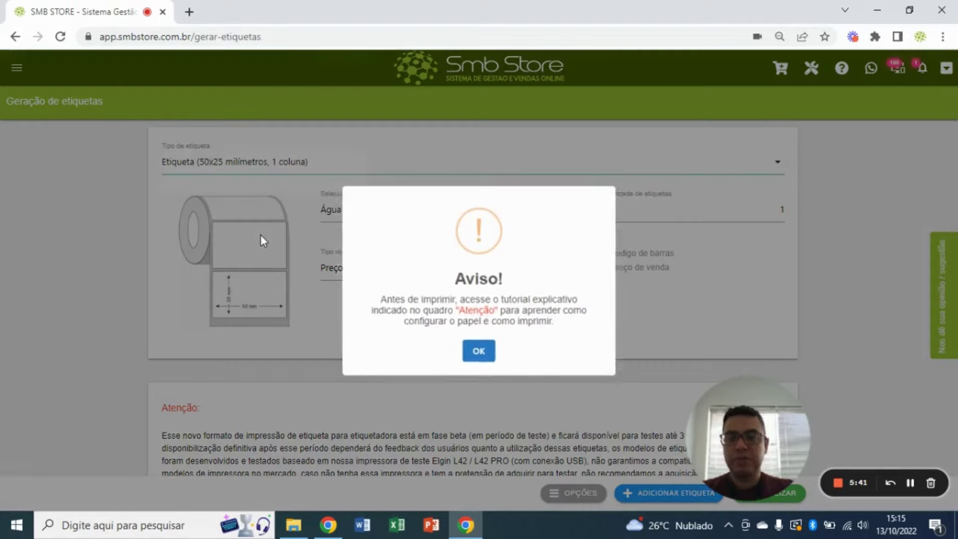
left_click(491, 352)
left_click(253, 278)
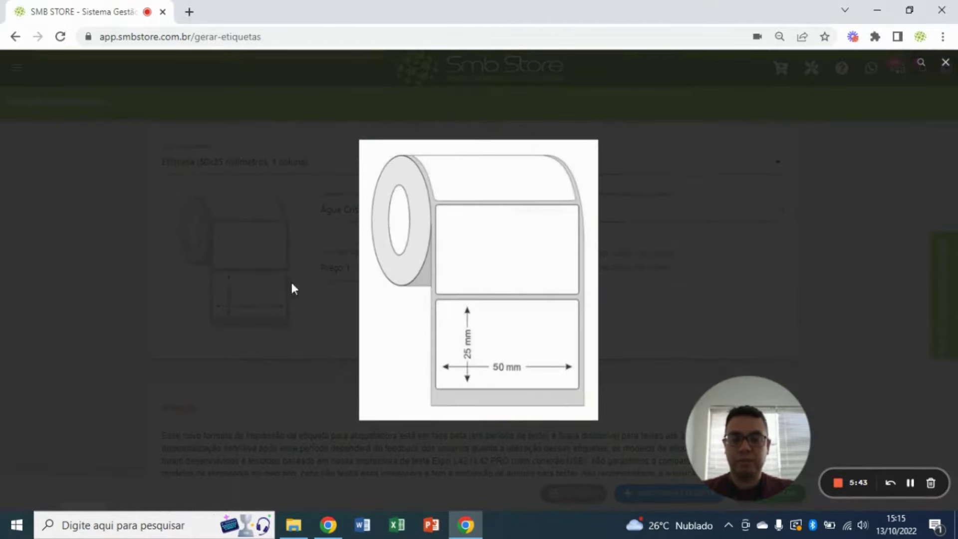
left_click(229, 289)
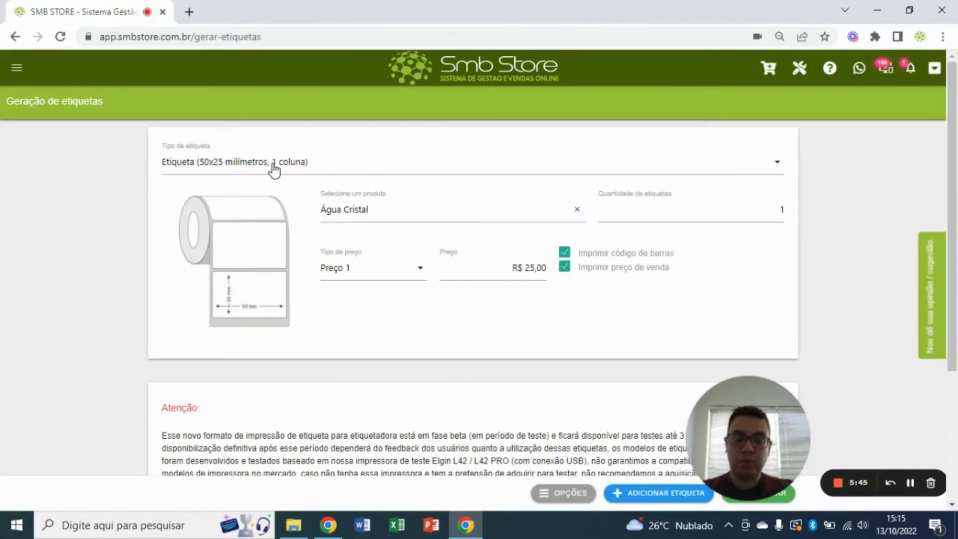
- Switch the label type to Etiqueta (50x25 milímetros, 2 colunas), accept the notice, and view its enlarged illustration
left_click(274, 170)
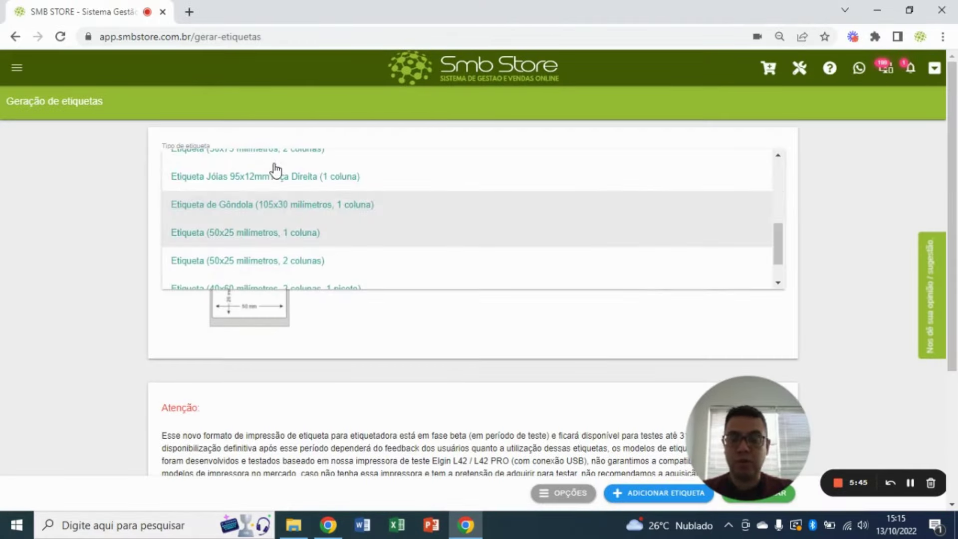
left_click(291, 266)
left_click(470, 351)
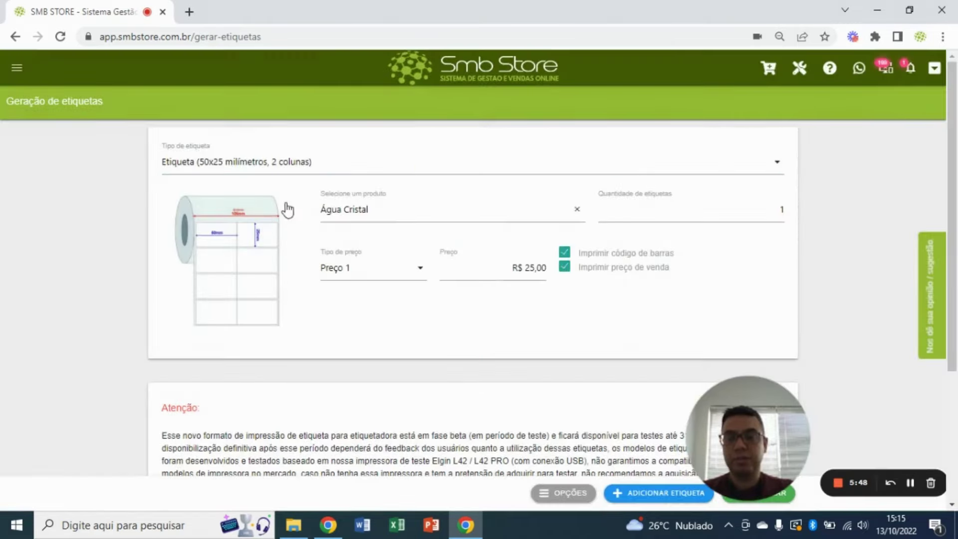
left_click(254, 257)
left_click(126, 298)
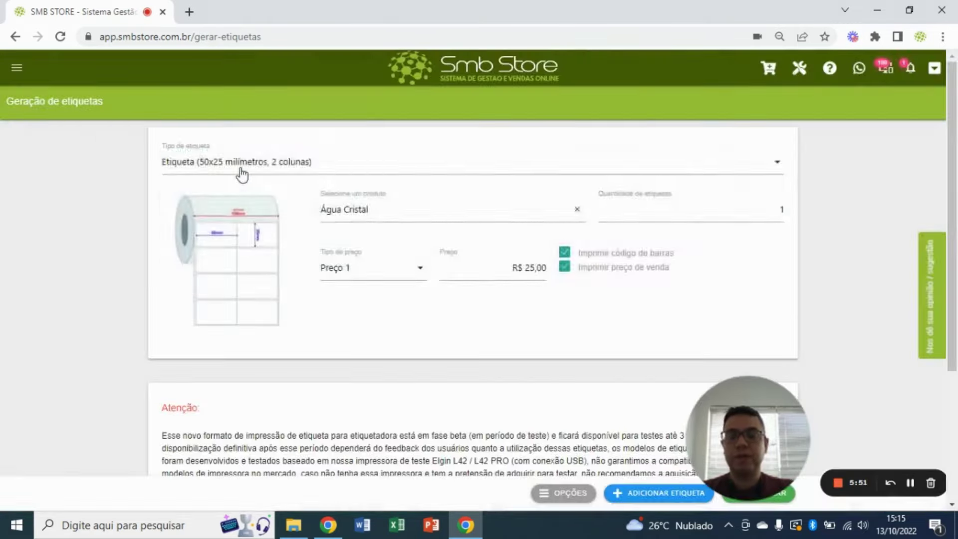
- Select the label type Etiqueta (40x60 milímetros, 2 colunas, 1 picote), accept the notice, and view its enlarged illustration
left_click(242, 172)
scroll(262, 215, "down", 2)
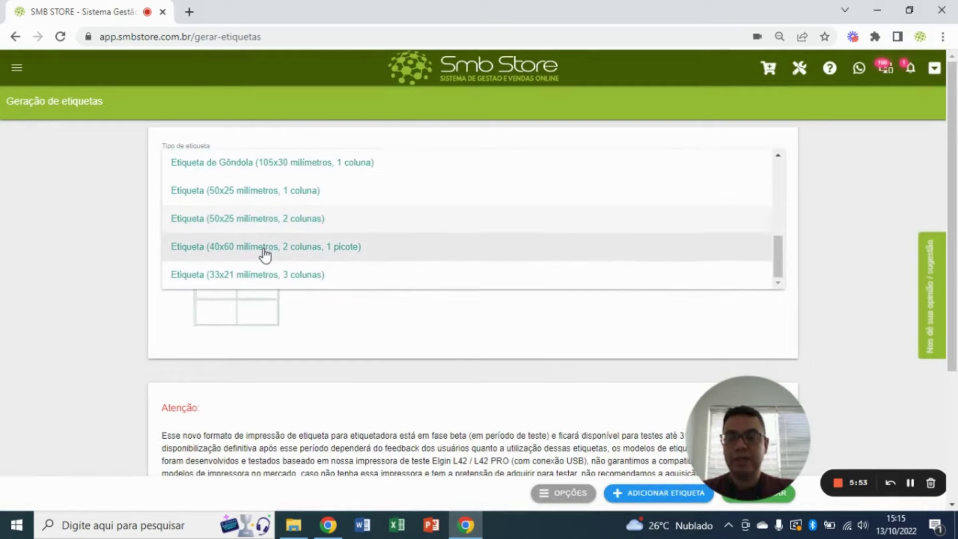
left_click(264, 246)
left_click(481, 351)
left_click(283, 280)
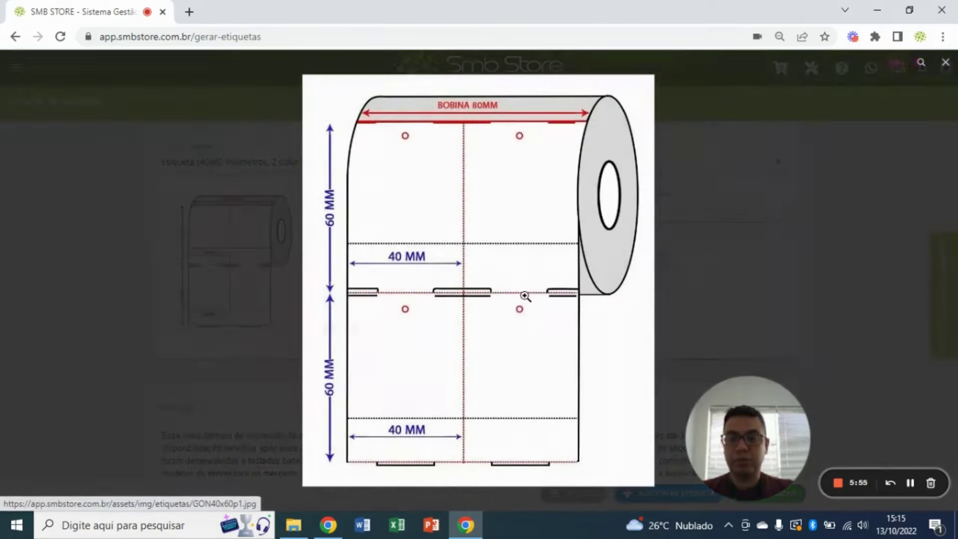
left_click(209, 296)
- Set the label type to Etiqueta (33x21 milímetros, 3 colunas), accept the notice, and view its enlarged illustration
left_click(256, 169)
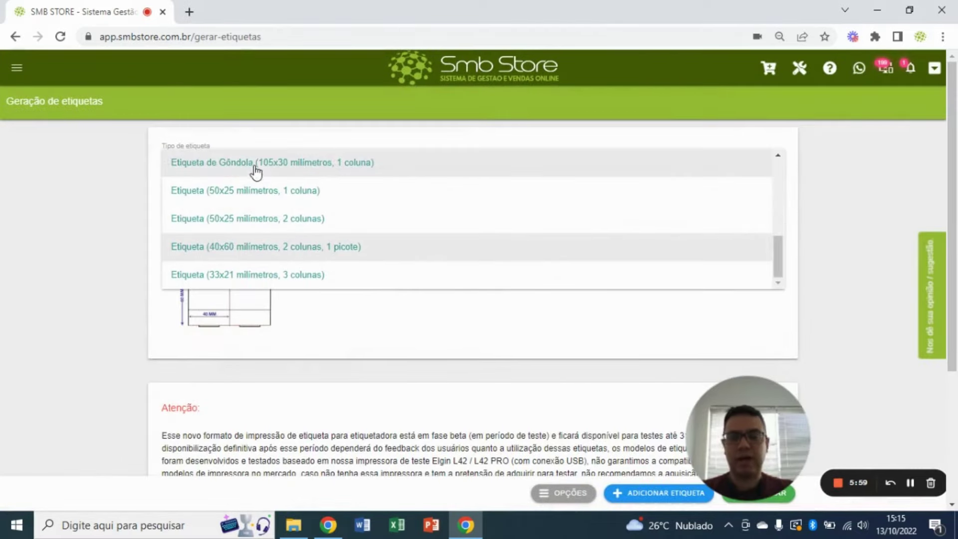
scroll(300, 239, "down", 1)
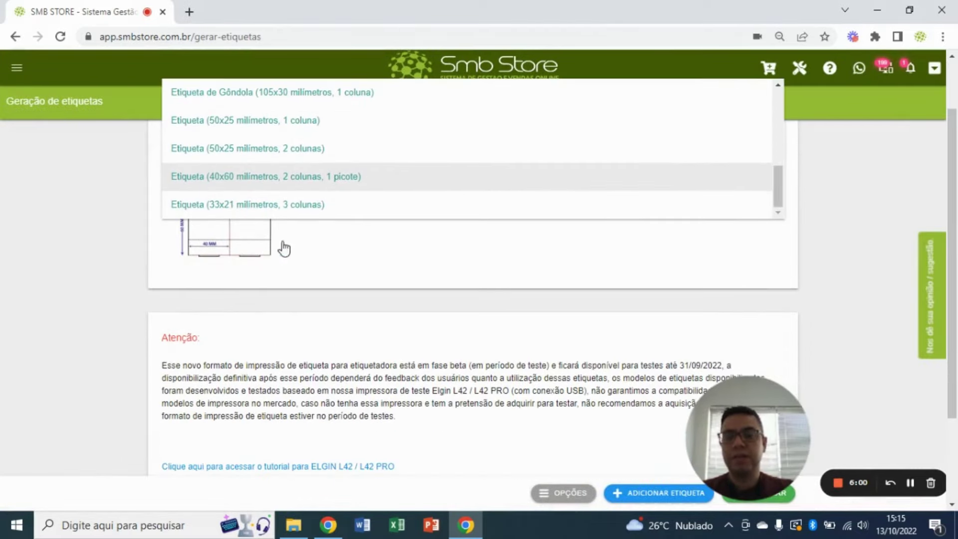
left_click(290, 208)
left_click(480, 349)
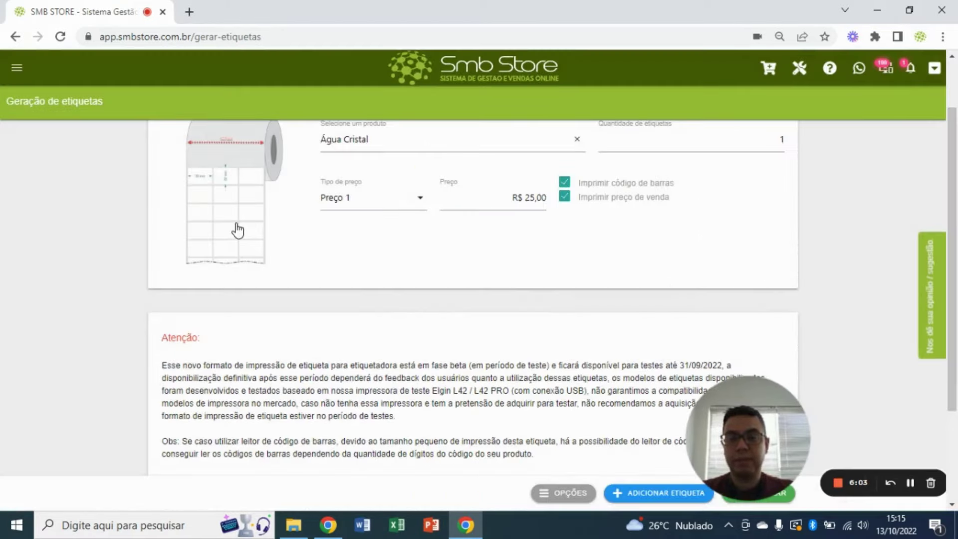
left_click(238, 230)
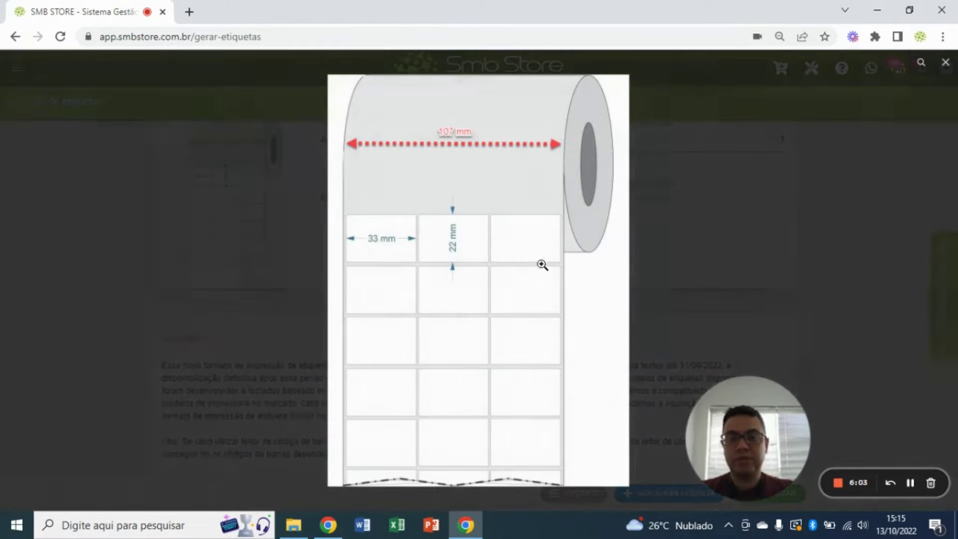
left_click(289, 281)
scroll(315, 264, "up", 1)
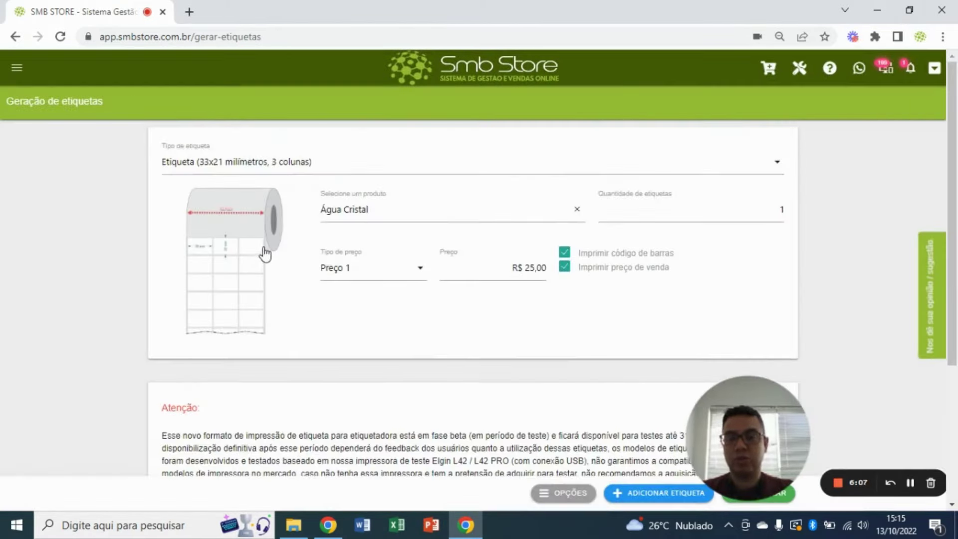
- Set the label type back to Etiqueta Jóias 95x12mm Alça Direita (1 coluna) and accept the notice
left_click(298, 164)
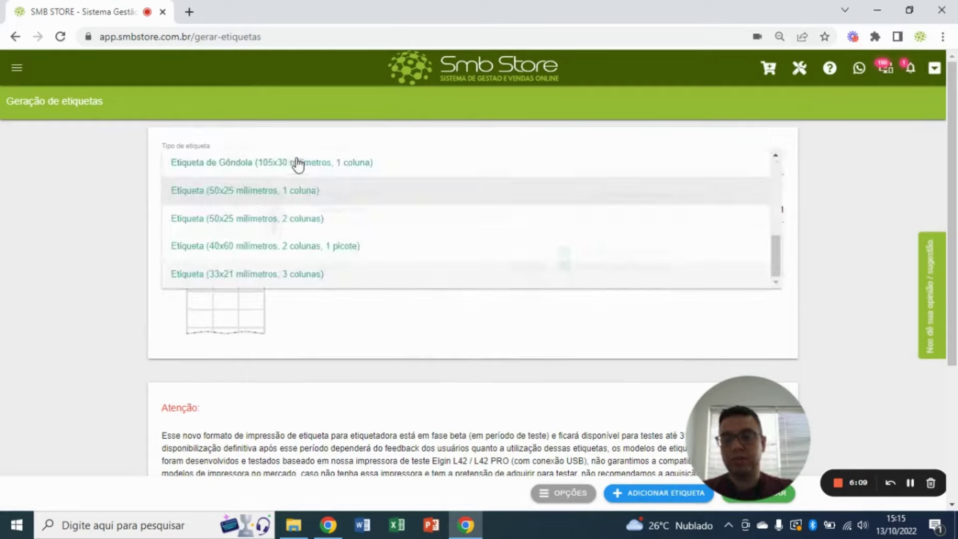
scroll(342, 224, "up", 2)
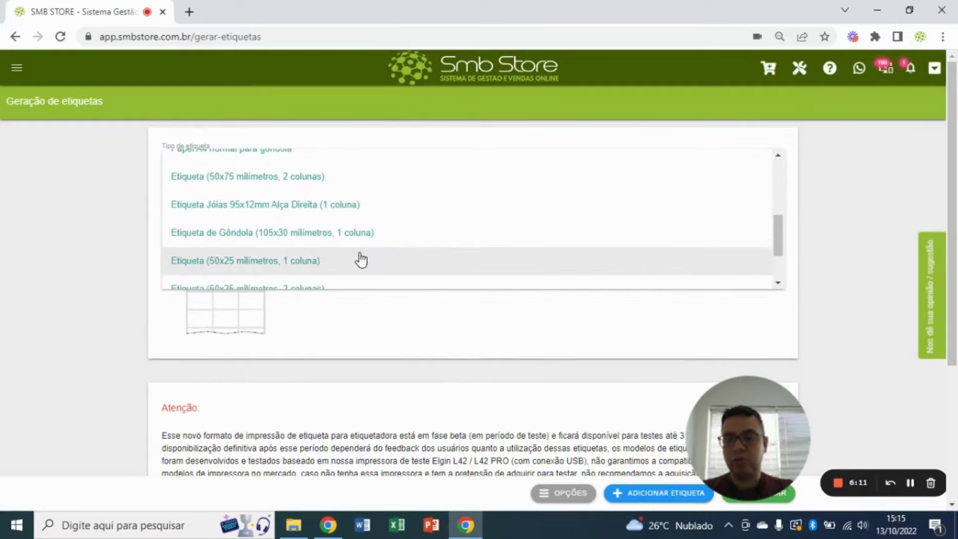
left_click(331, 220)
left_click(478, 346)
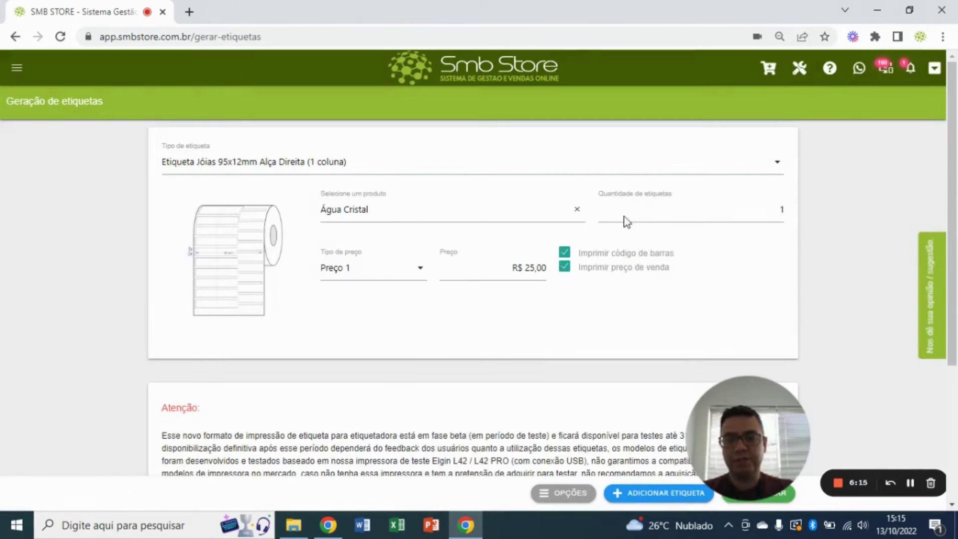
scroll(631, 236, "down", 4)
scroll(640, 261, "up", 4)
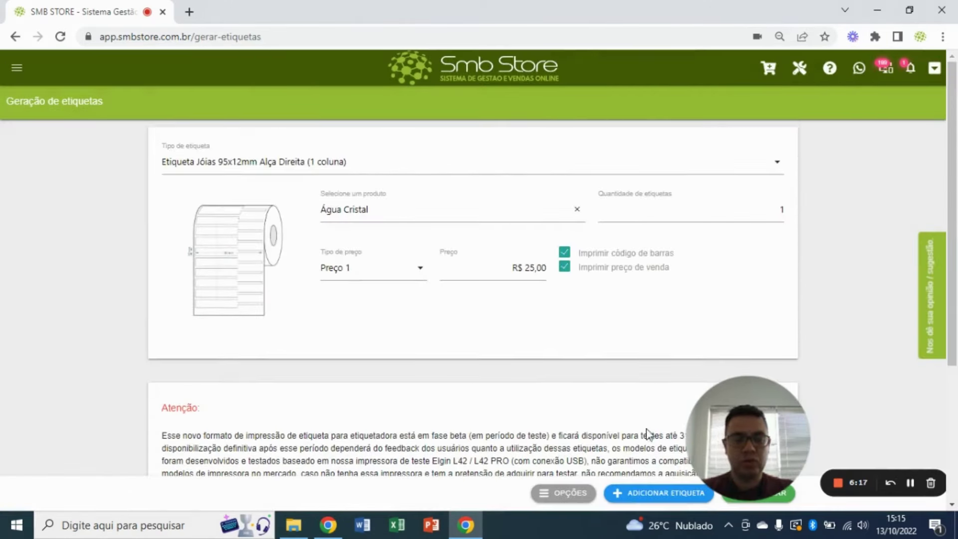
- Add one Água Cristal label to the print list and finalize it to generate the label PDF
left_click(648, 494)
scroll(605, 338, "down", 5)
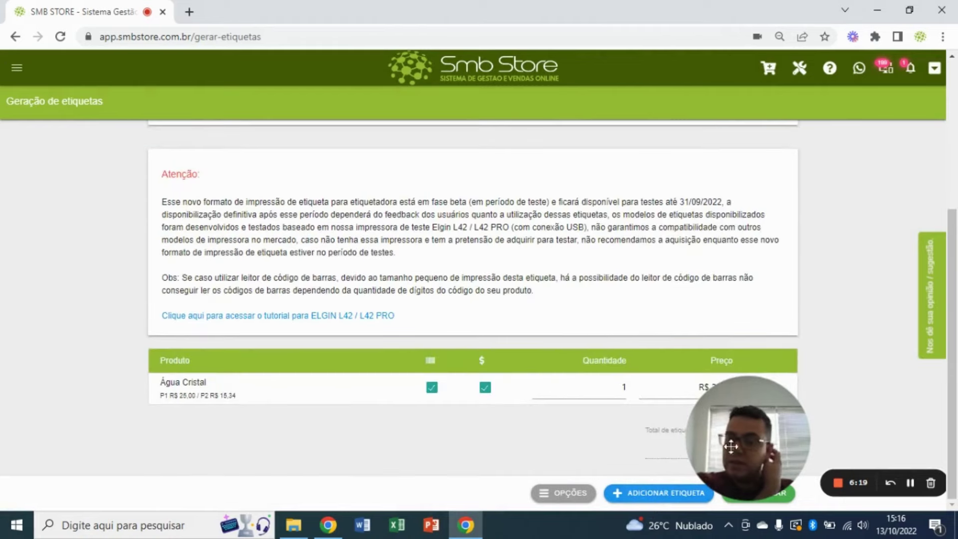
left_click_drag(797, 403, 822, 192)
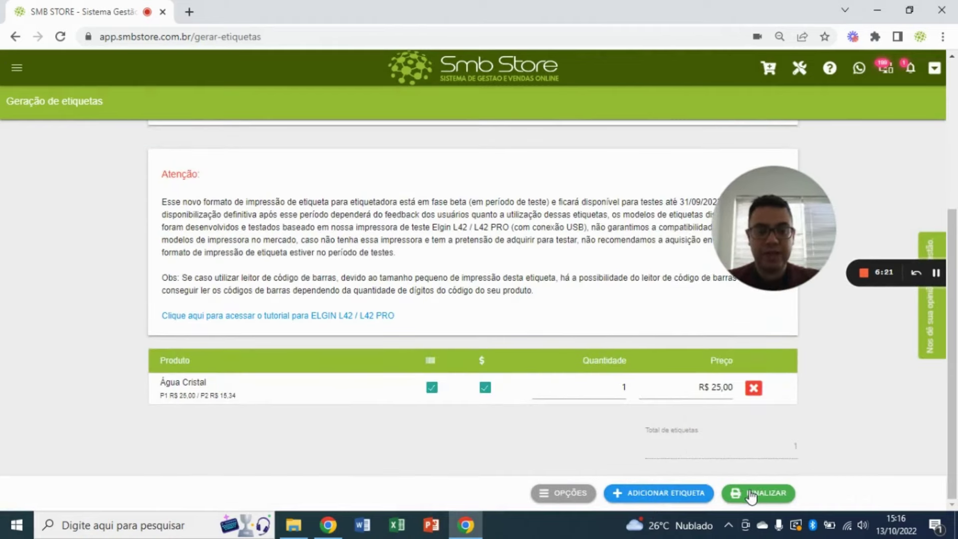
left_click(751, 495)
left_click(563, 298)
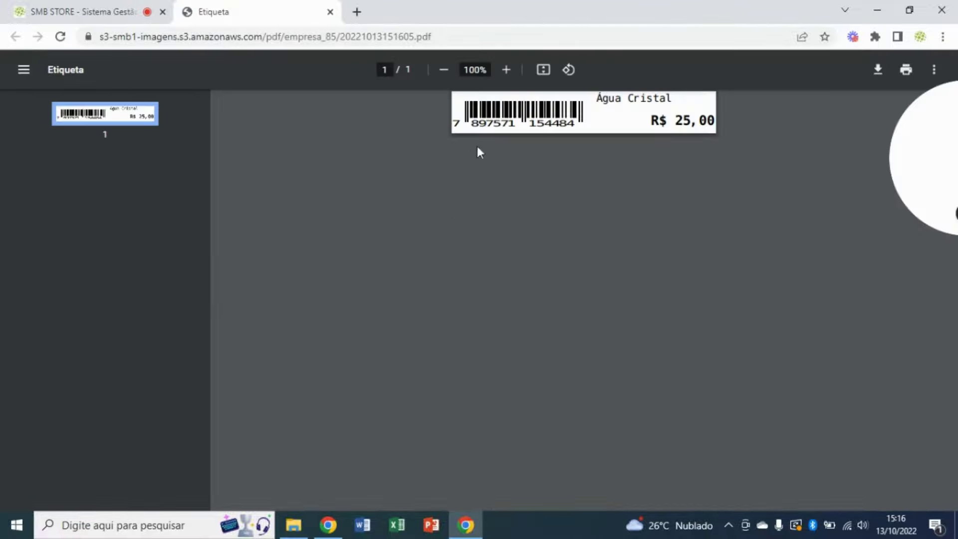
left_click_drag(907, 160, 668, 438)
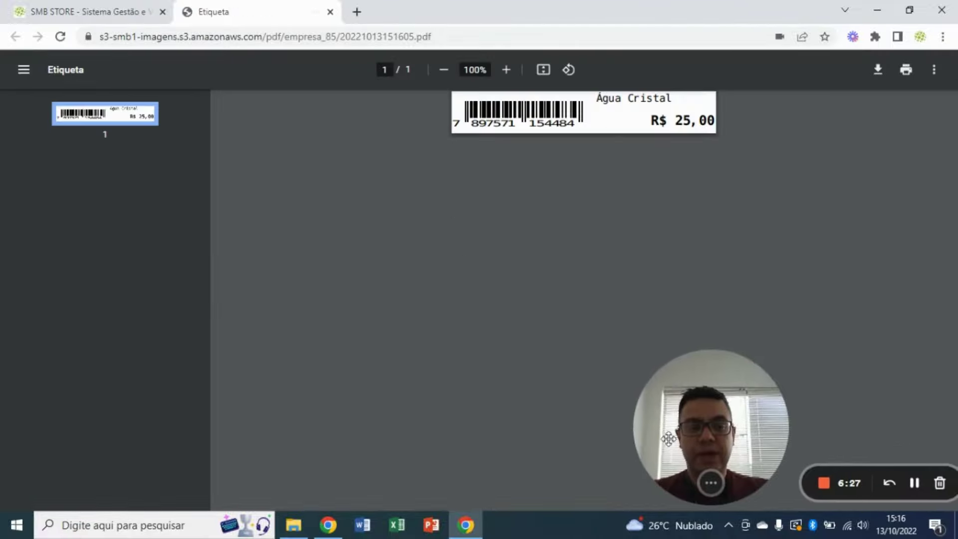
- Review the Atenção notes, tutorial link and label settings on the generation page, and look at the generated Etiqueta PDF again
left_click(118, 11)
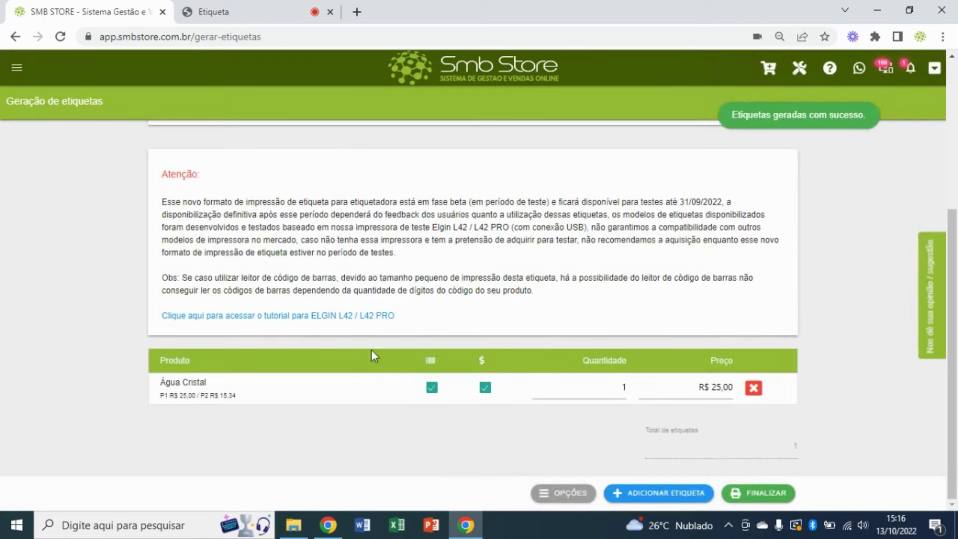
scroll(306, 321, "up", 2)
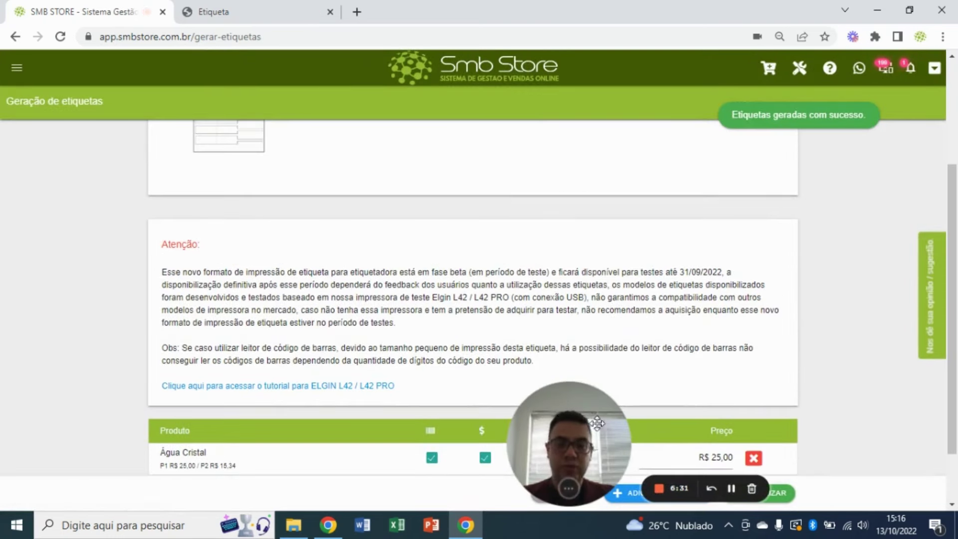
left_click_drag(588, 420, 718, 332)
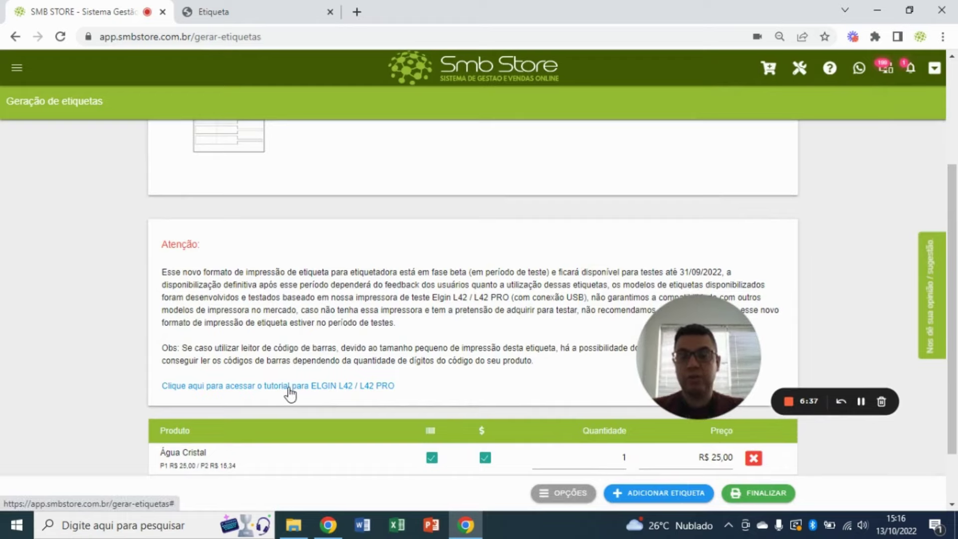
scroll(292, 393, "up", 2)
scroll(297, 393, "down", 2)
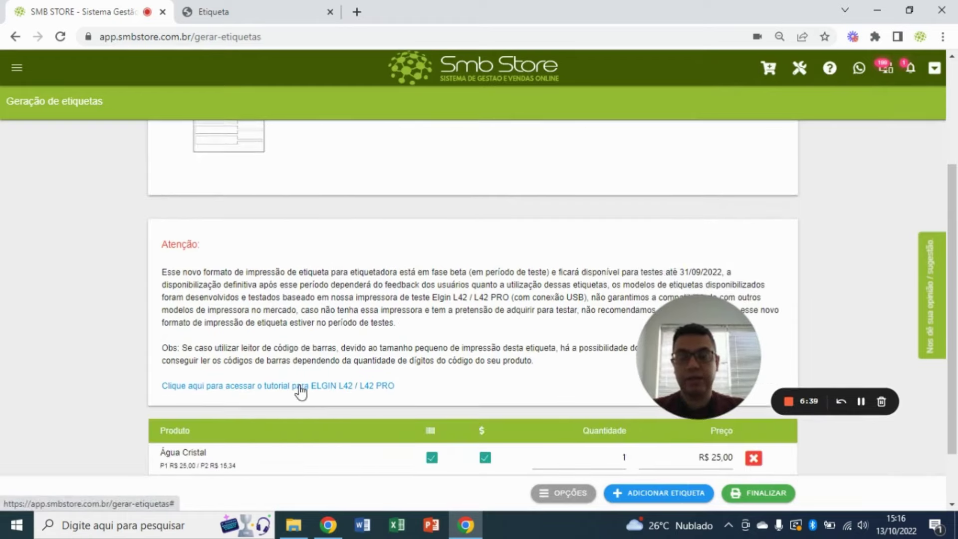
scroll(300, 392, "up", 4)
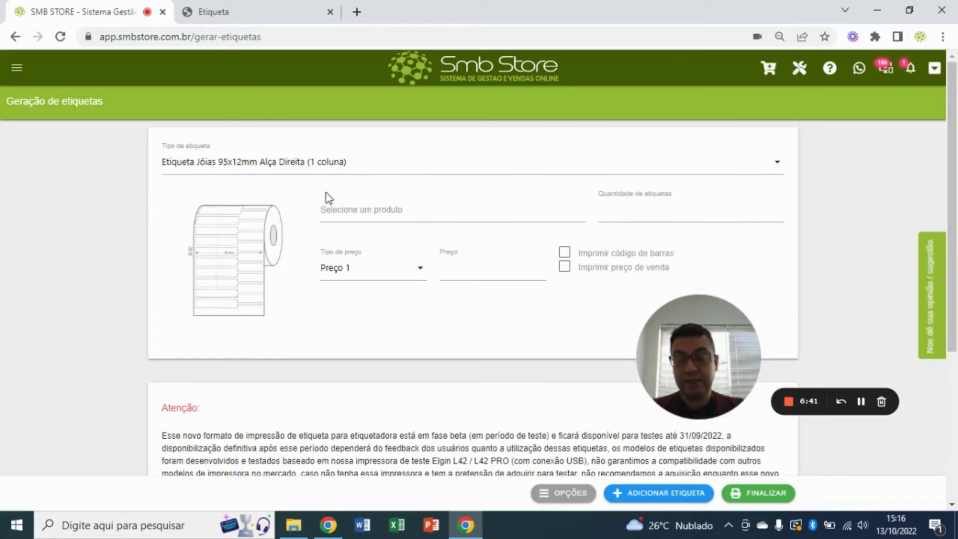
scroll(322, 259, "down", 5)
left_click(291, 10)
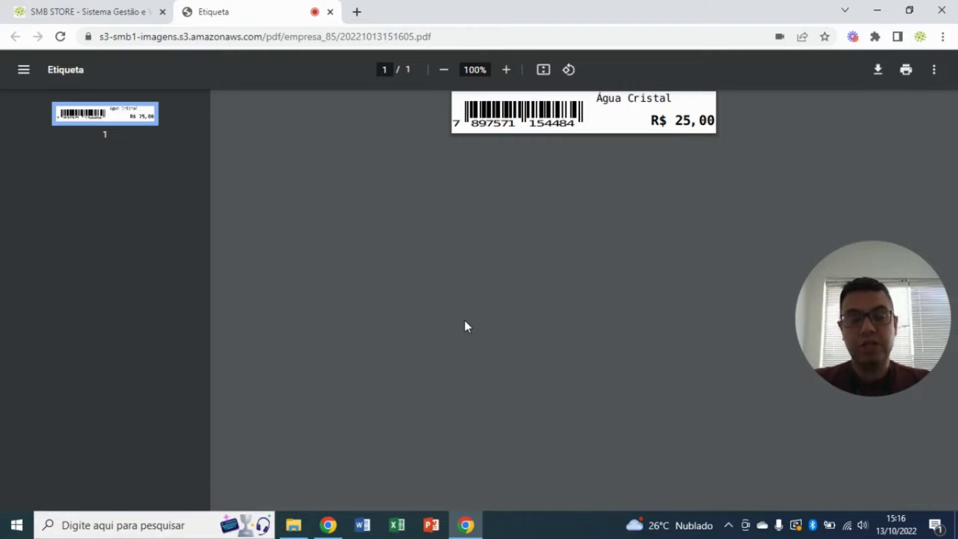
mouse_move(854, 253)
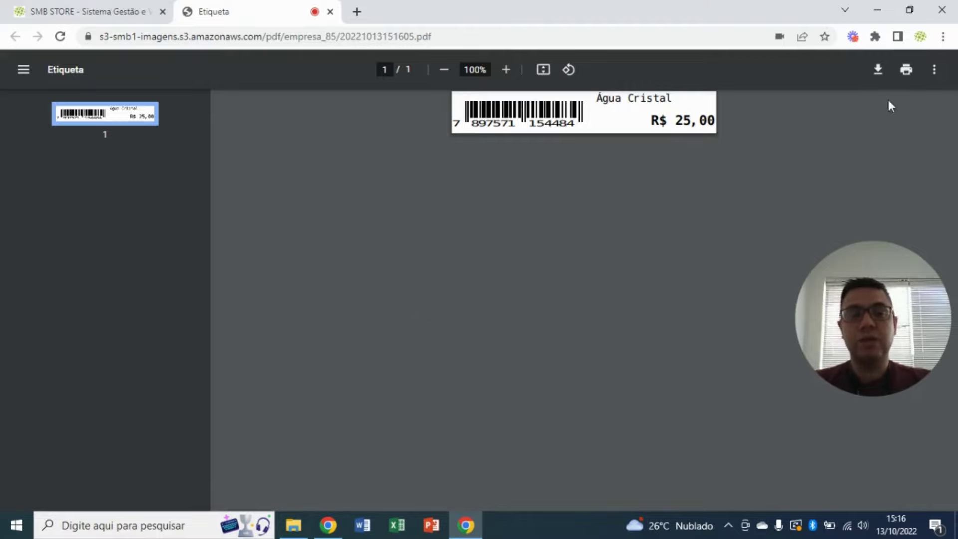
- Return to the label generation page and try to open the tutorial for ELGIN L42 / L42 PRO from the Atenção notes
left_click(145, 9)
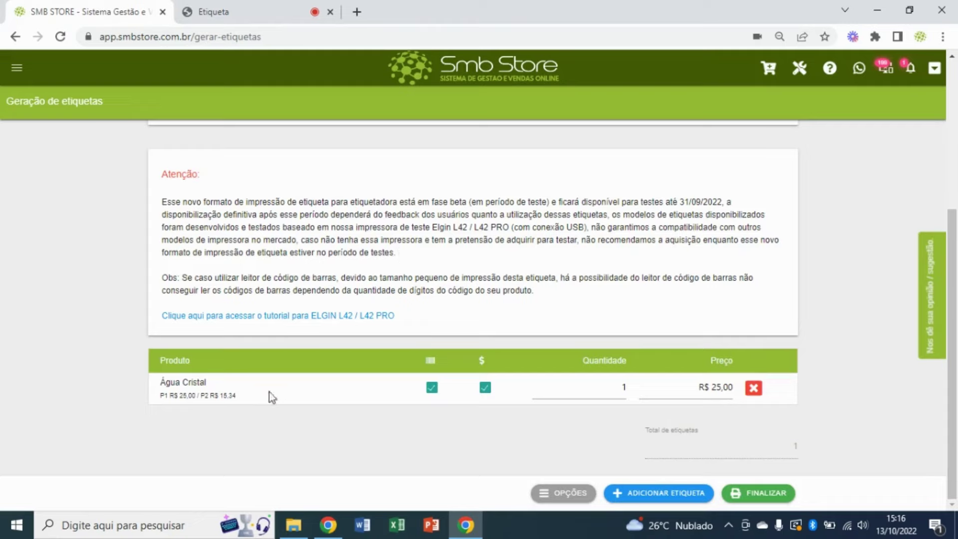
left_click(265, 315)
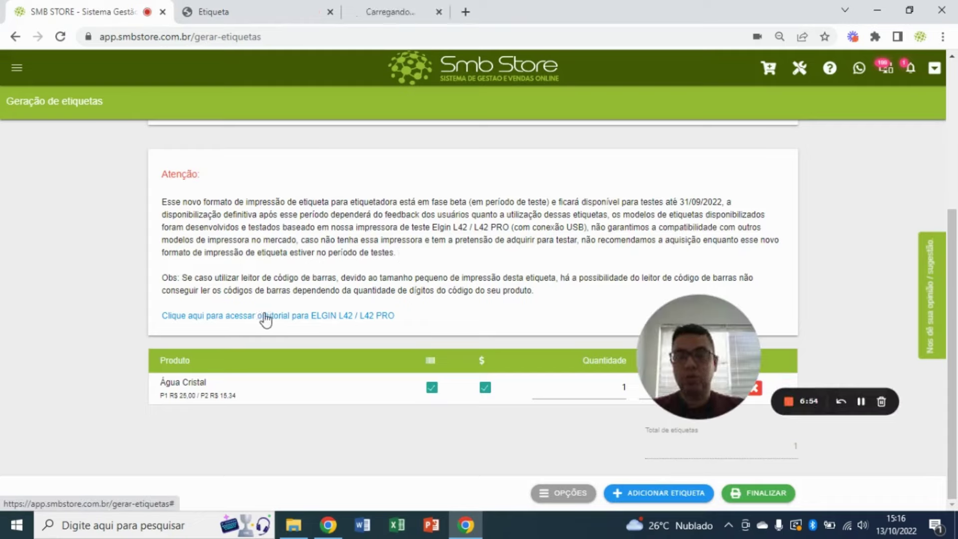
left_click(422, 13)
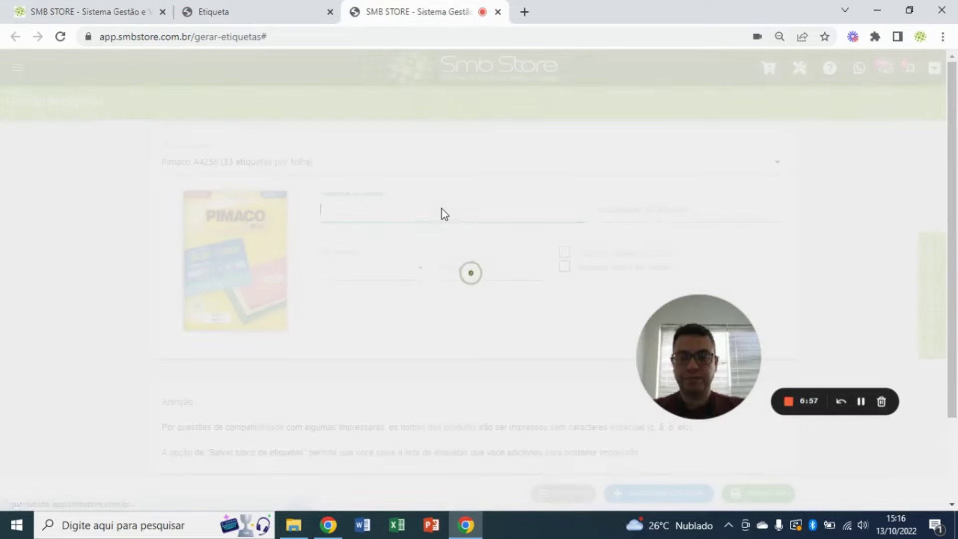
scroll(332, 338, "down", 2)
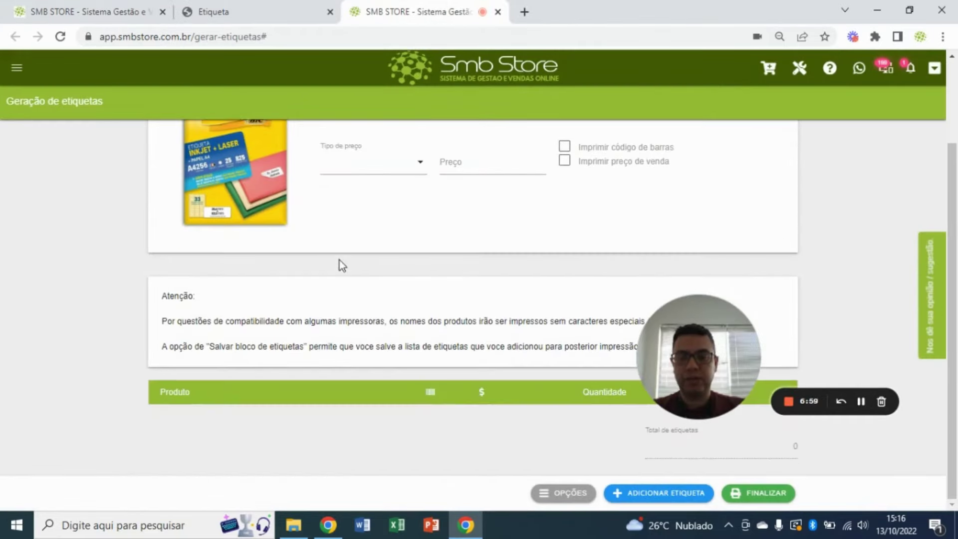
- Close the duplicate label generation page and open the tutorial for ELGIN L42 / L42 PRO from the Atenção notes
scroll(342, 264, "up", 2)
left_click(498, 11)
left_click(83, 11)
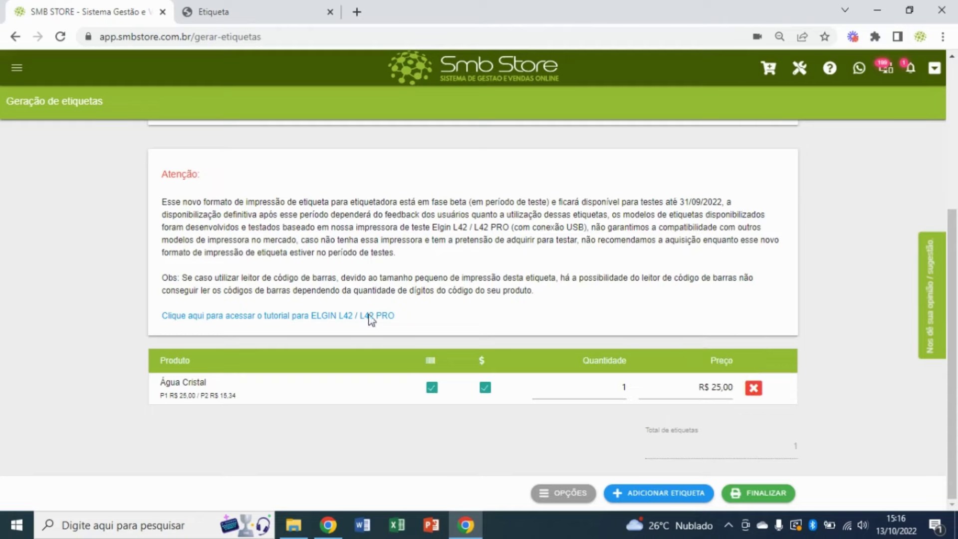
left_click(325, 320)
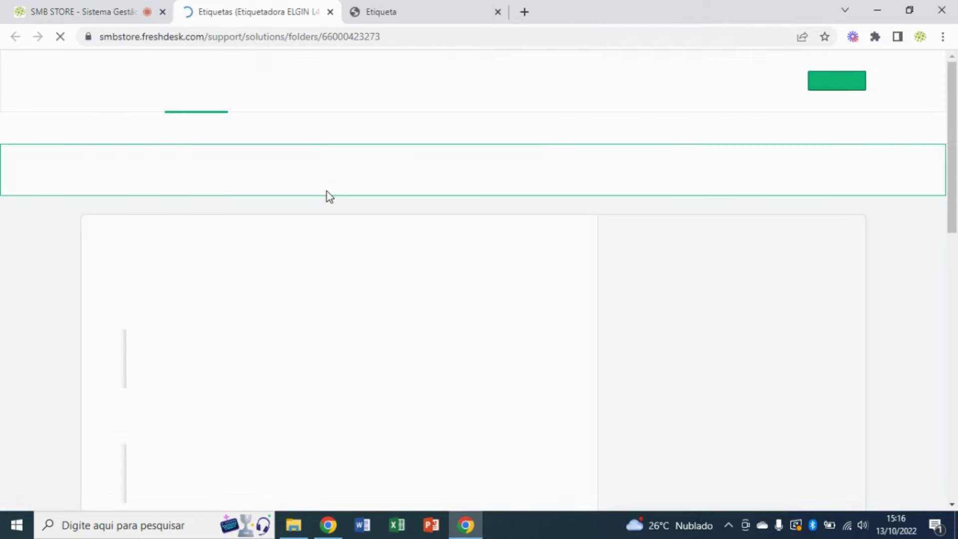
- Find the Etiqueta Jóias 95x12mm Alça Direita article in the ELGIN L42 PRO tutorial list and open it
scroll(319, 277, "down", 1)
scroll(320, 280, "down", 7)
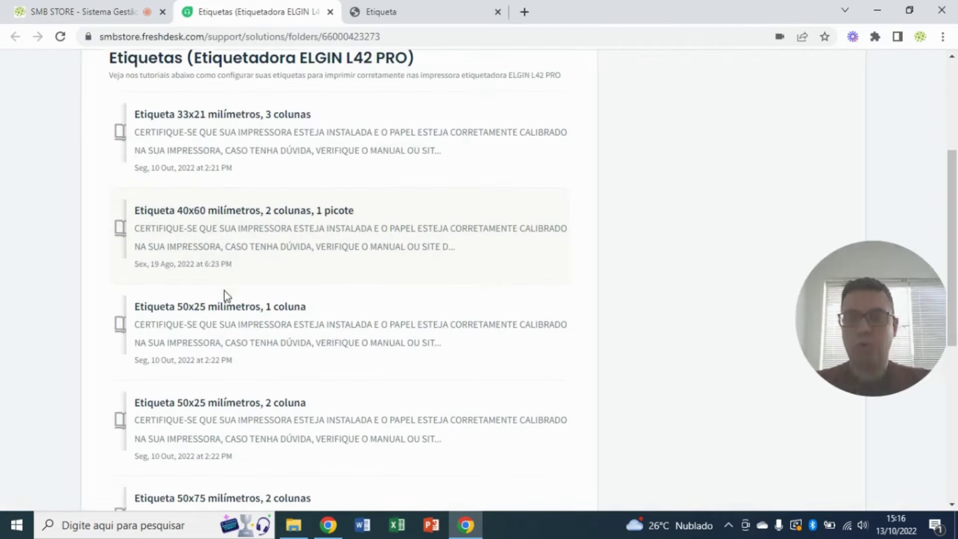
scroll(246, 370, "down", 3)
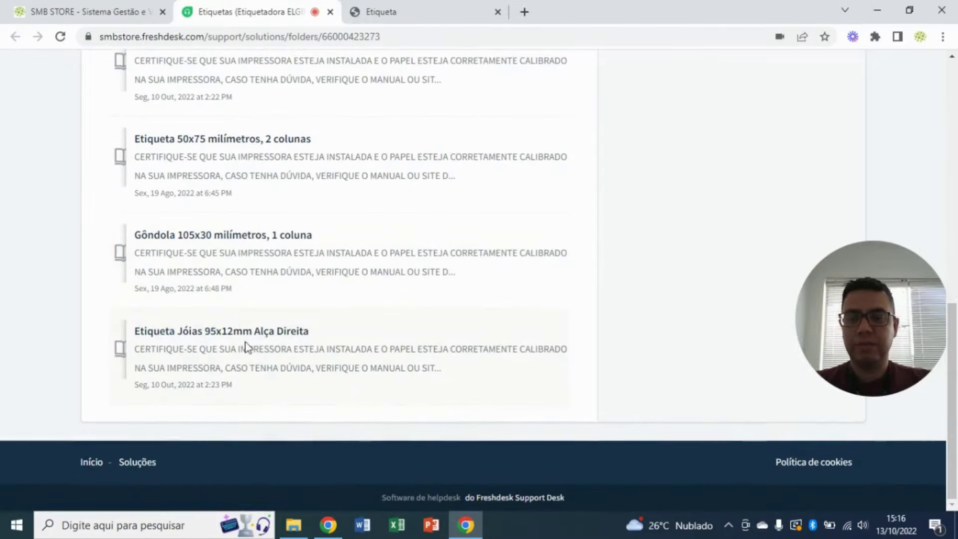
left_click(244, 335)
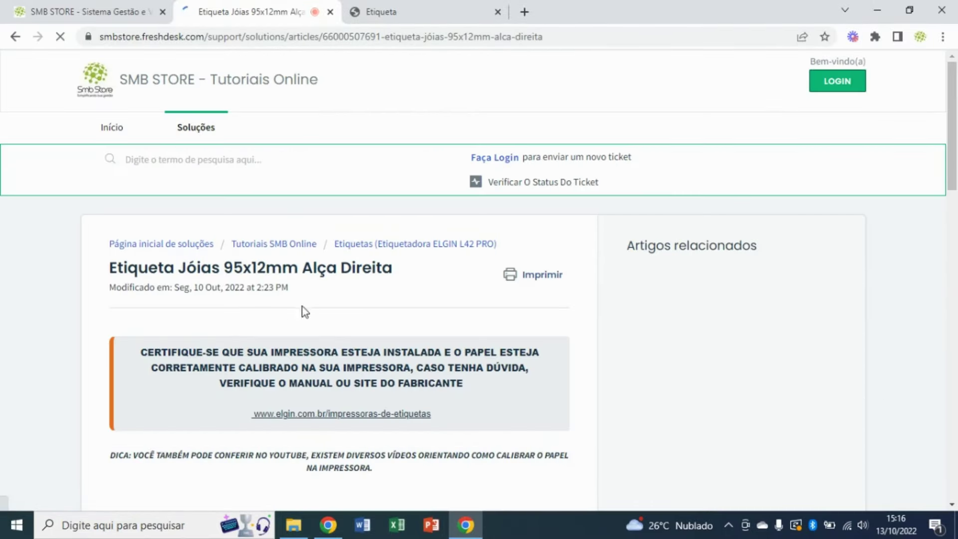
- Review the article's instructions and its two videos on configuring the label paper and printing the labels
scroll(317, 284, "down", 4)
scroll(323, 282, "down", 3)
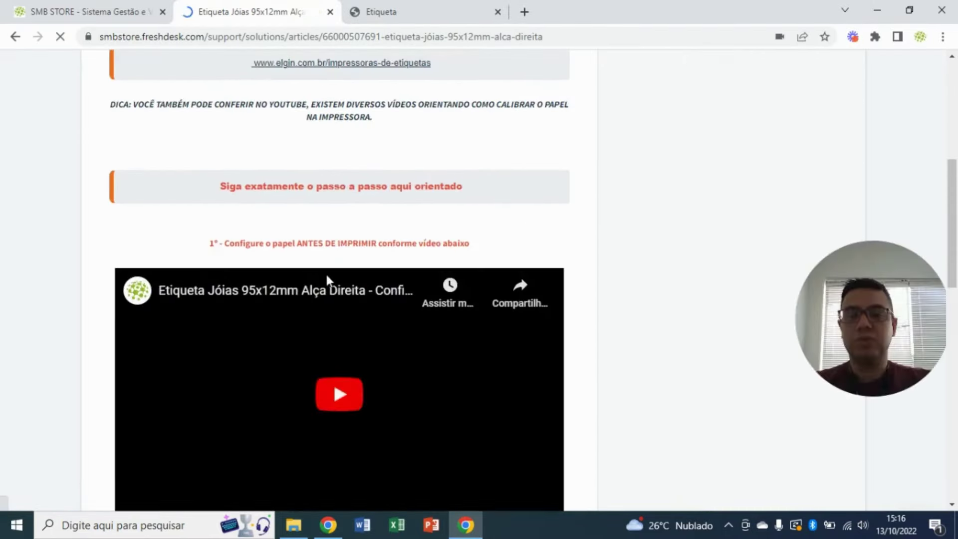
scroll(328, 278, "down", 3)
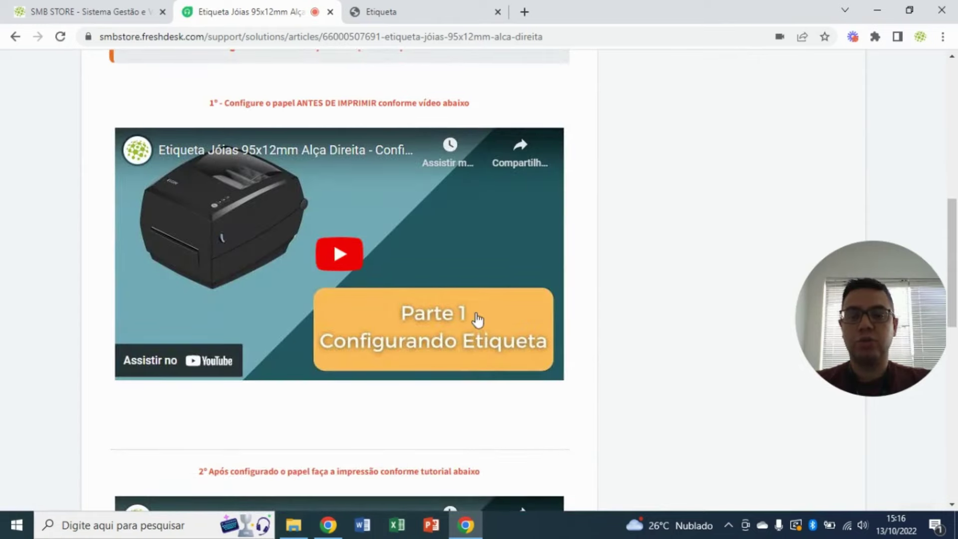
scroll(446, 277, "down", 3)
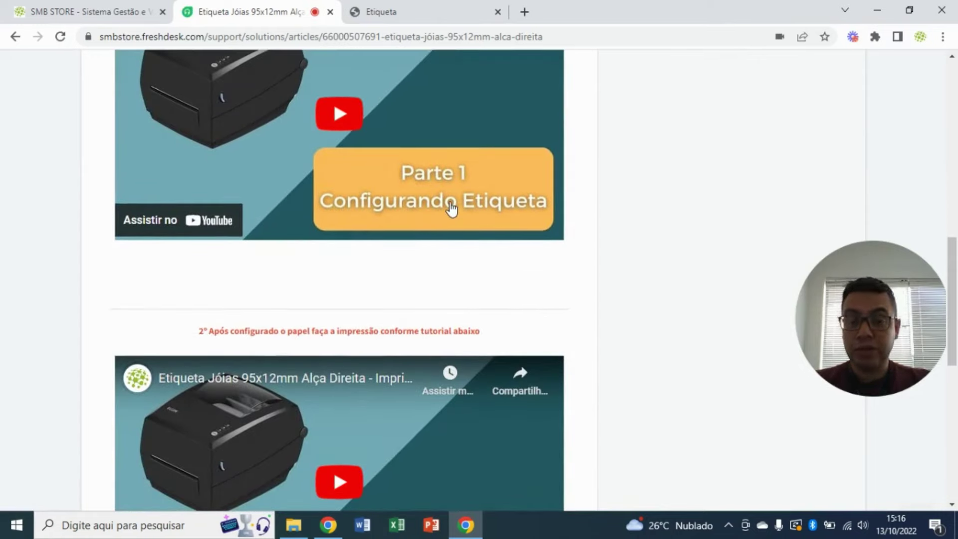
scroll(452, 208, "down", 4)
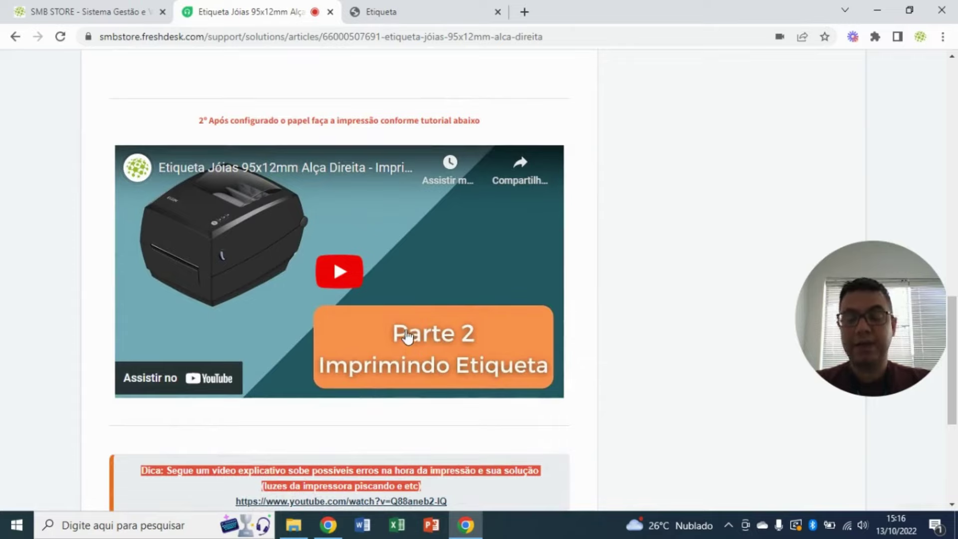
scroll(359, 359, "up", 2)
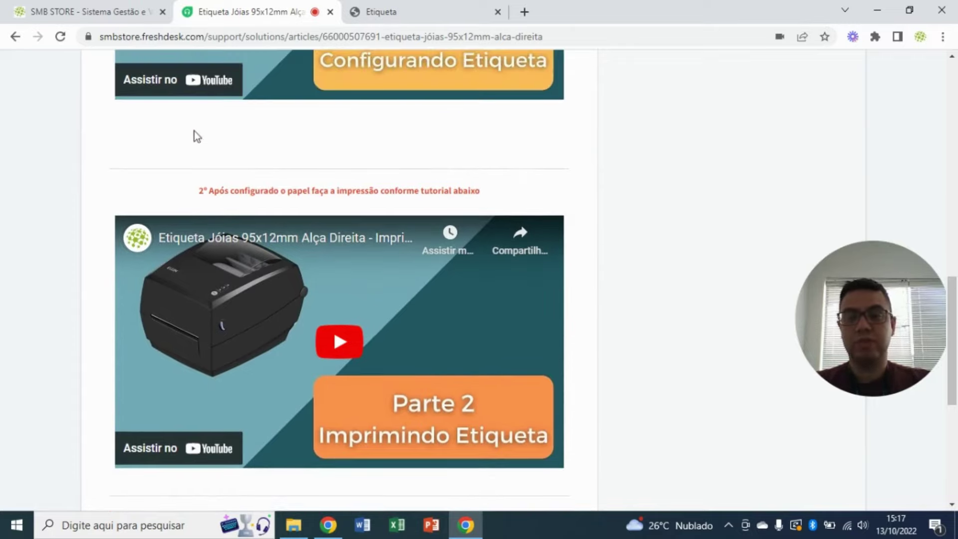
left_click(455, 6)
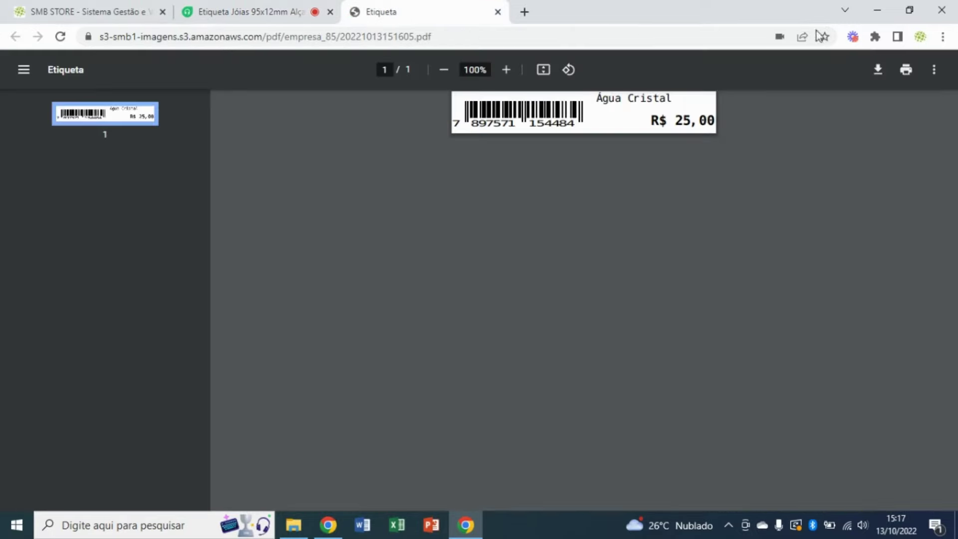
left_click(905, 71)
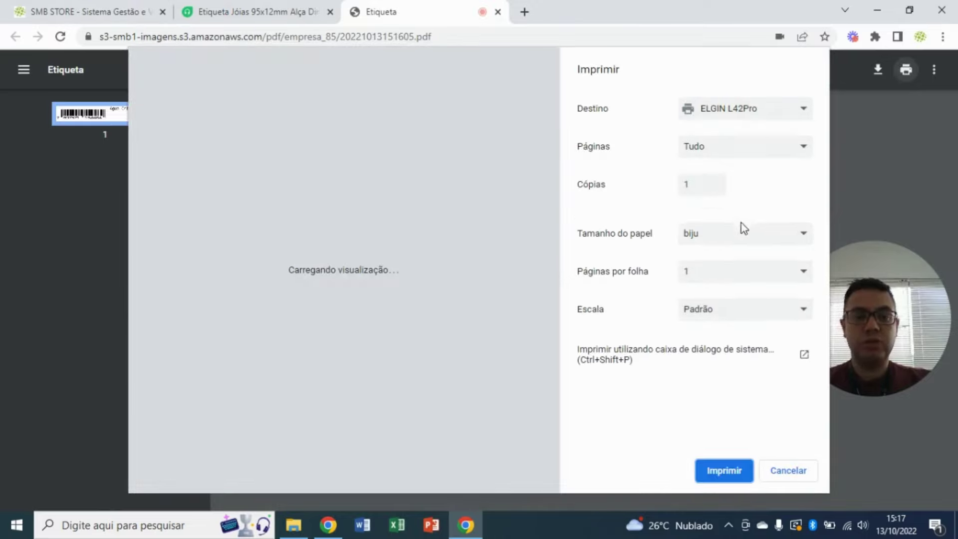
left_click(717, 241)
left_click(717, 358)
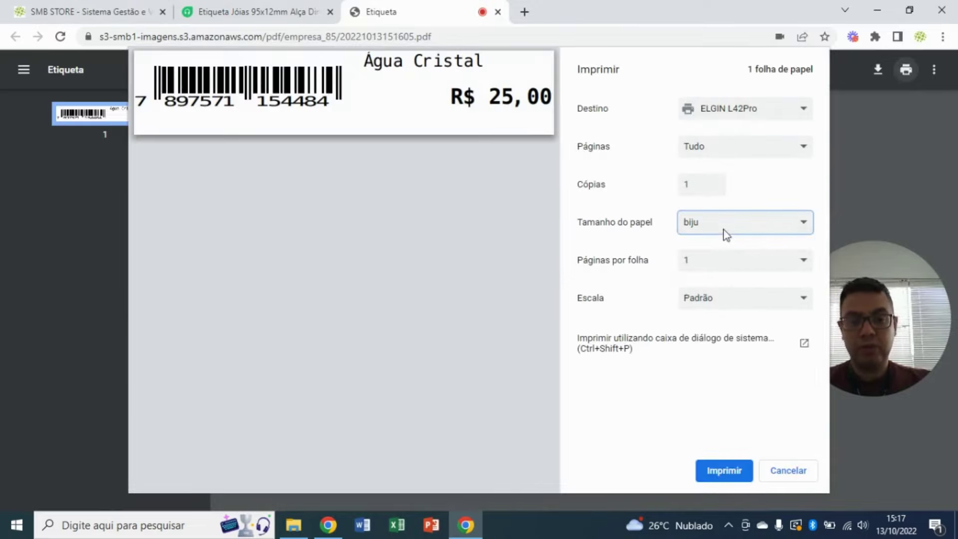
left_click(804, 343)
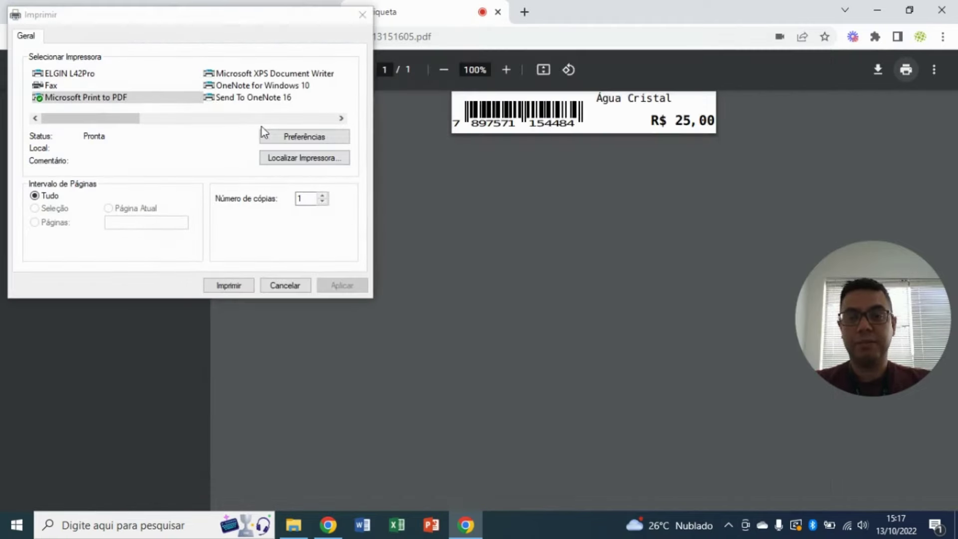
left_click(94, 76)
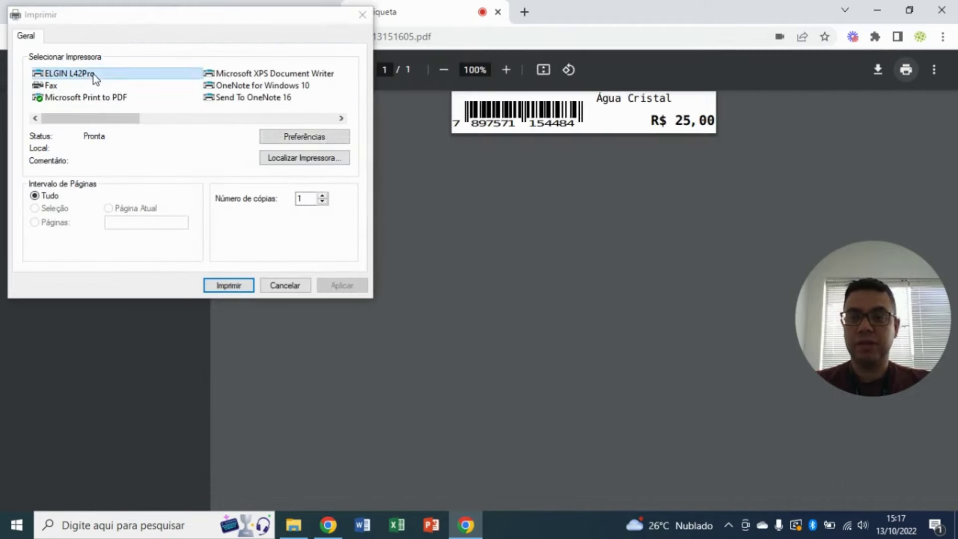
left_click(311, 137)
left_click(149, 121)
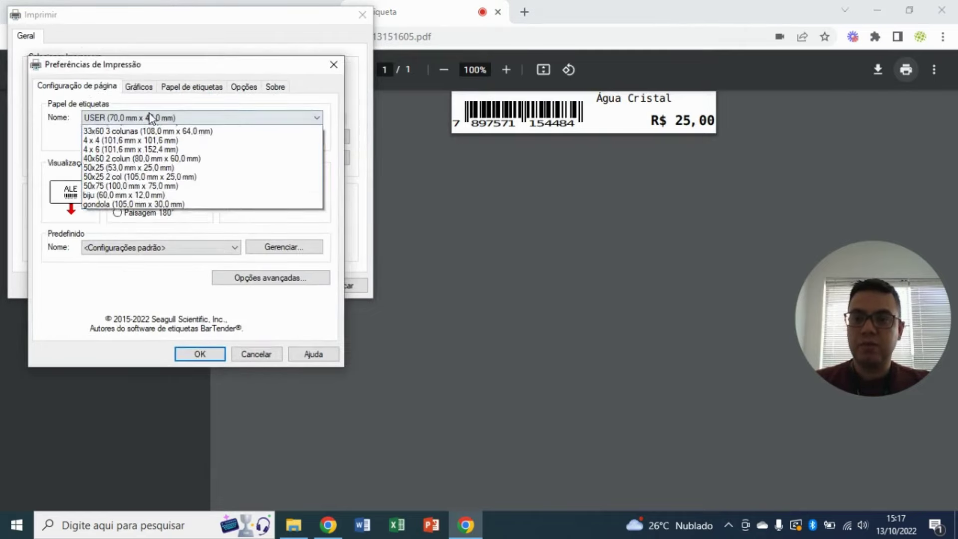
left_click(149, 222)
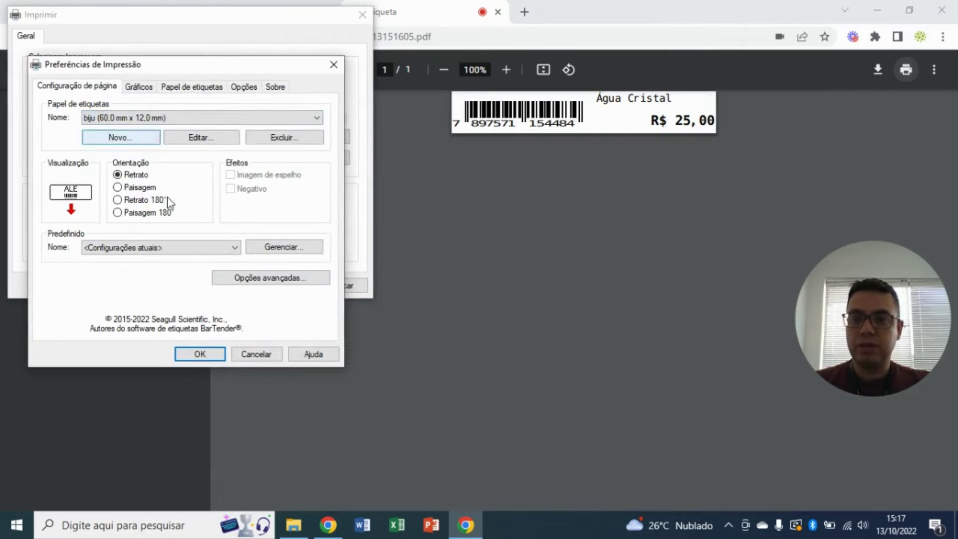
left_click(254, 353)
left_click(277, 286)
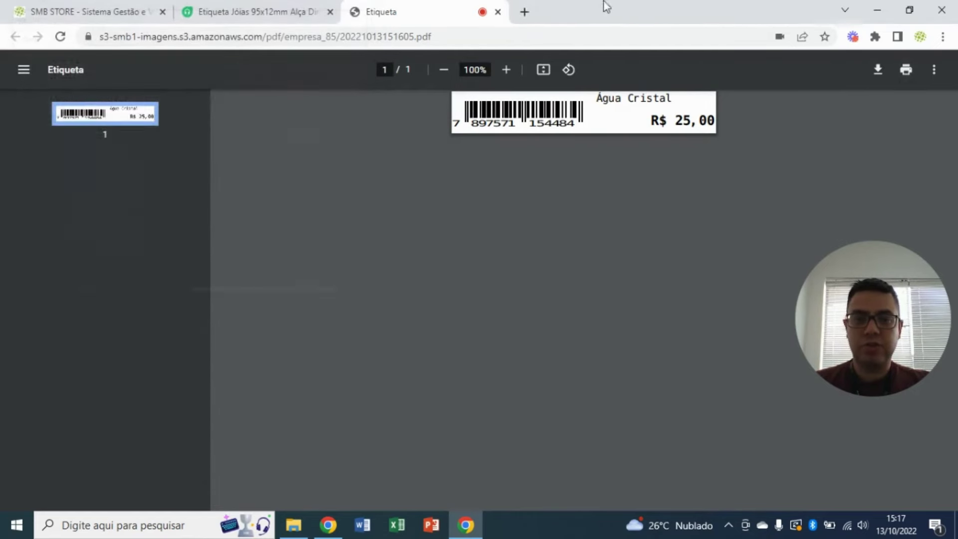
- Close the single-label PDF and add 5 more Água Cristal labels with barcode and sale price to the print list
left_click(498, 11)
key("ctrl+shift+Tab")
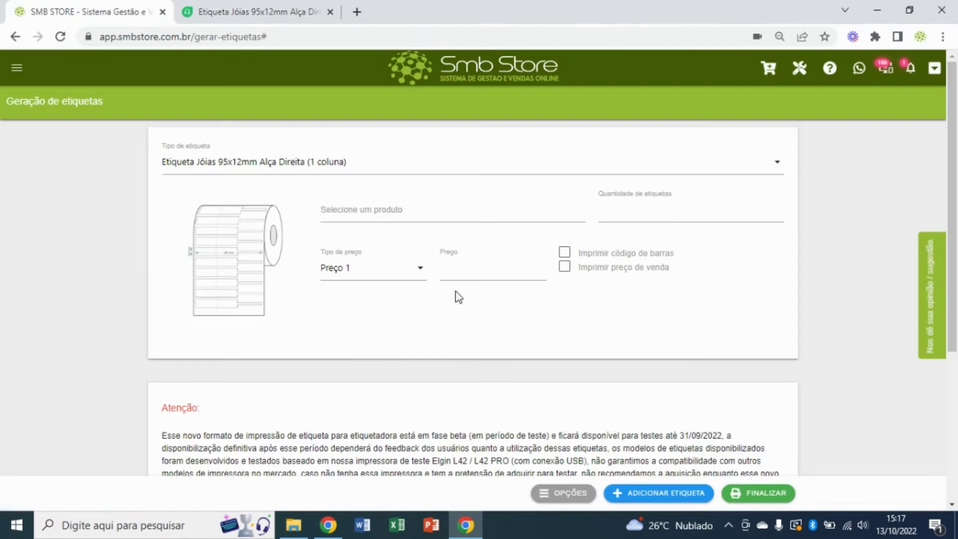
left_click(415, 202)
type("agu")
key("Return")
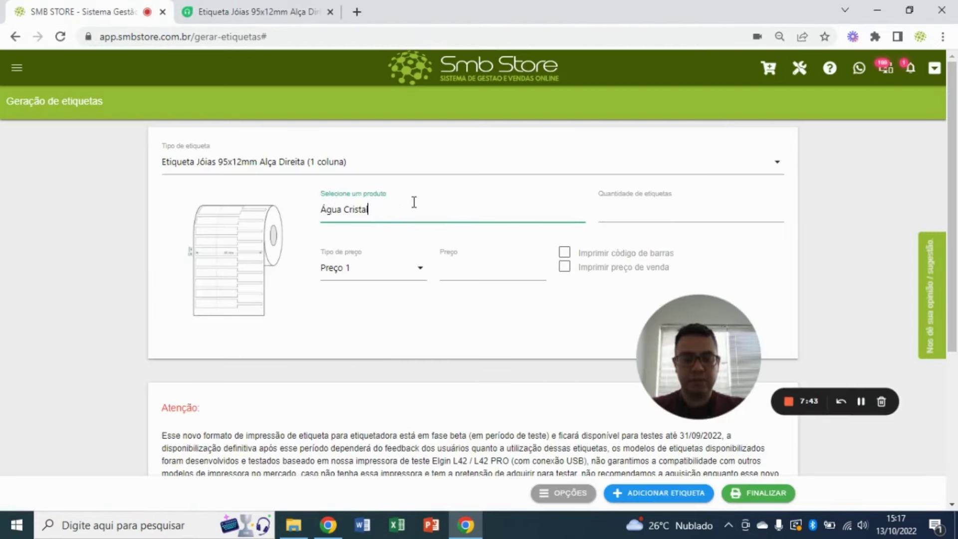
key("Return")
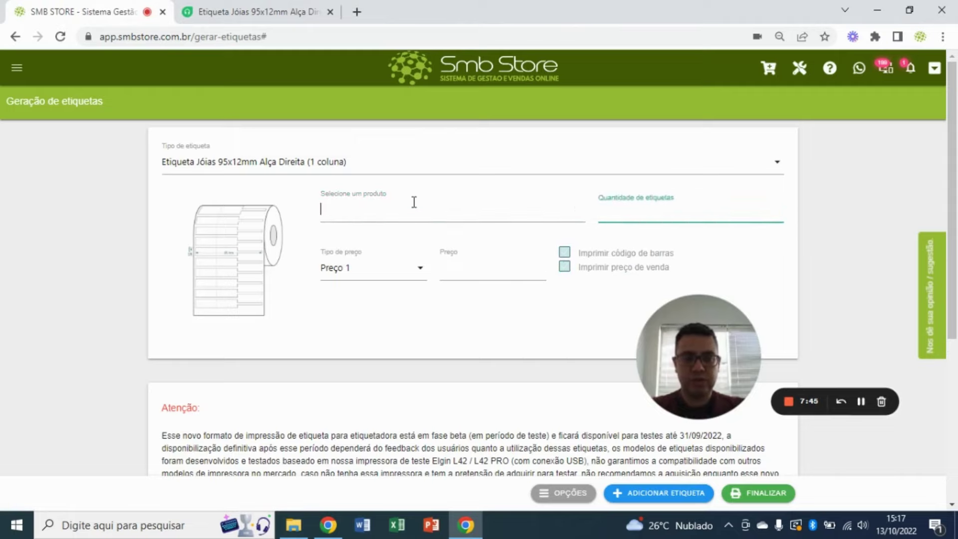
- Finalize the Água Cristal print list and confirm generating the label PDF
scroll(599, 350, "down", 5)
left_click(744, 493)
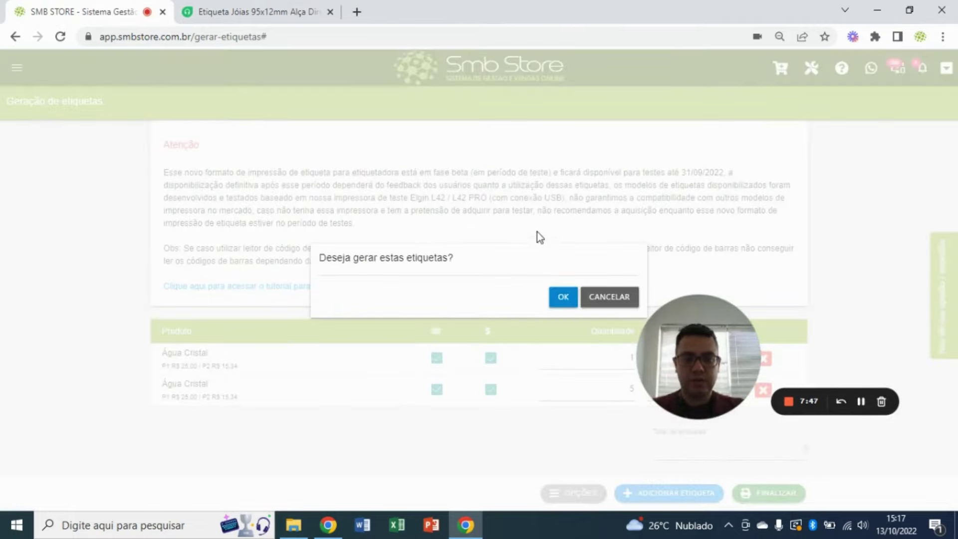
left_click(560, 303)
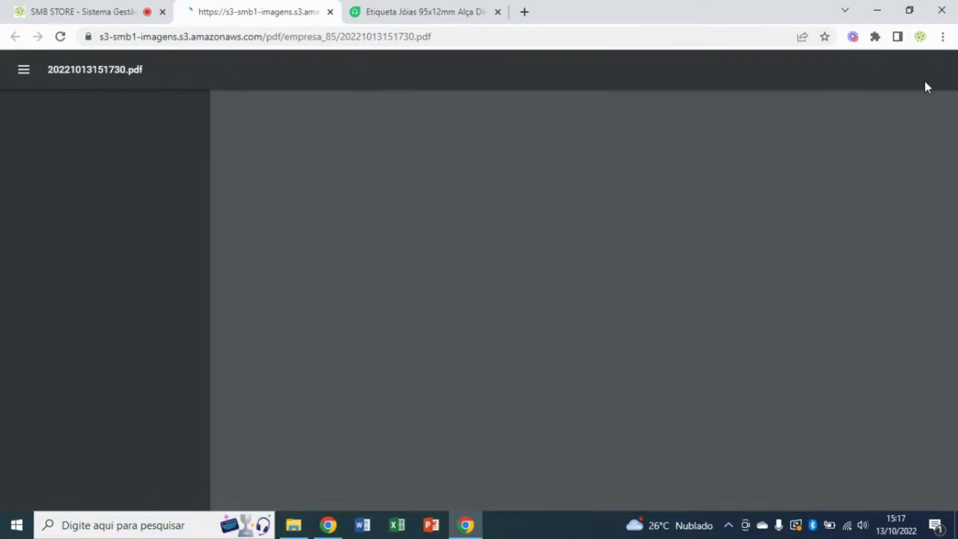
- Print all pages of the label PDF on the ELGIN L42Pro through the system print dialog, using biju (60,0 mm x 12,0 mm) label paper
left_click(909, 72)
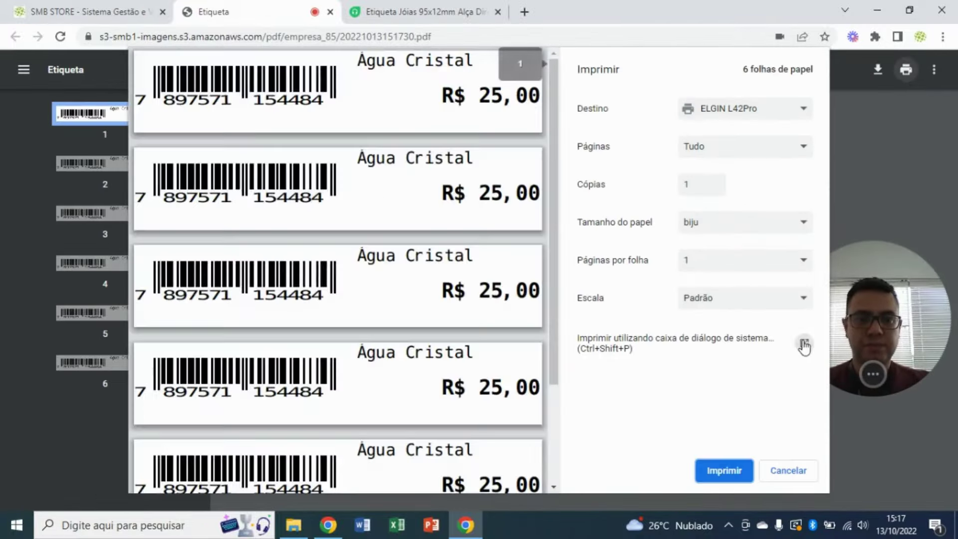
left_click(804, 344)
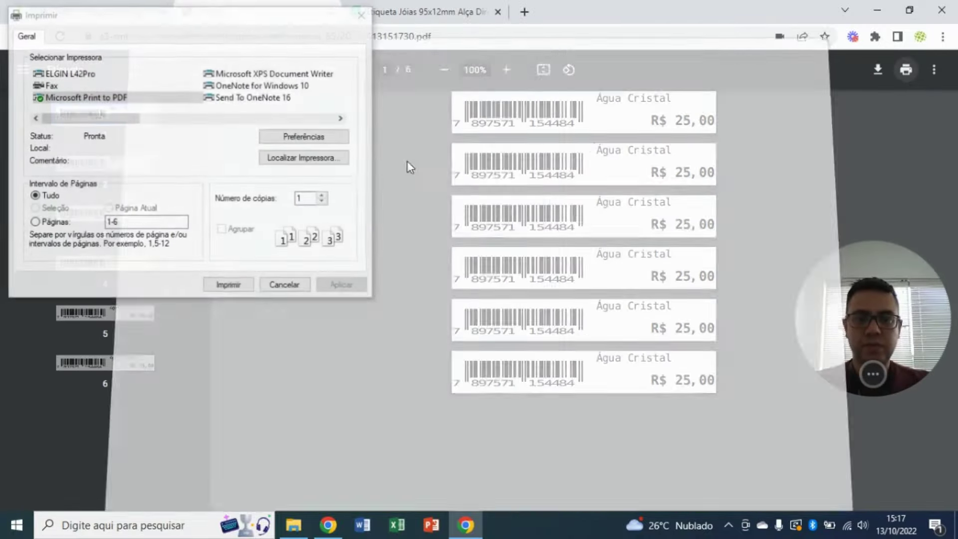
left_click(295, 137)
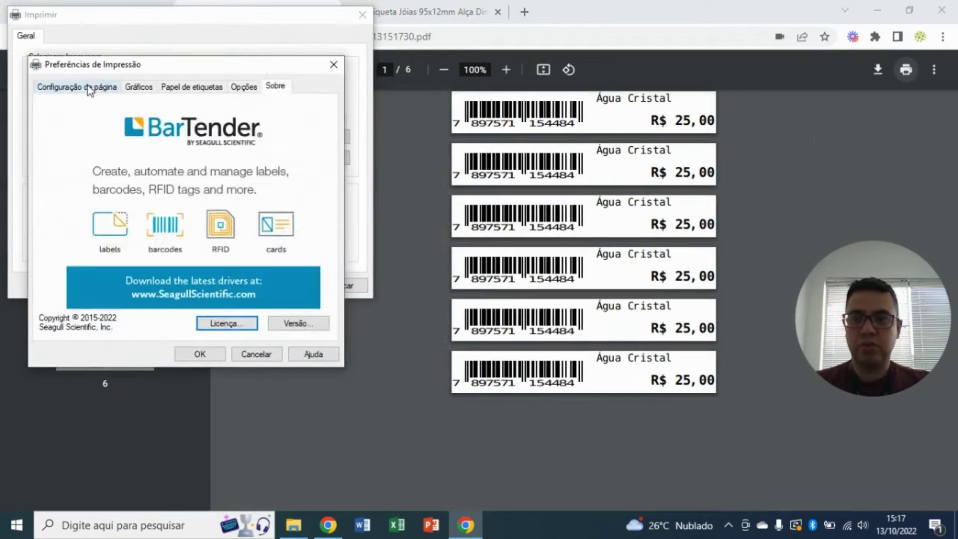
left_click(87, 86)
left_click(154, 119)
left_click(149, 221)
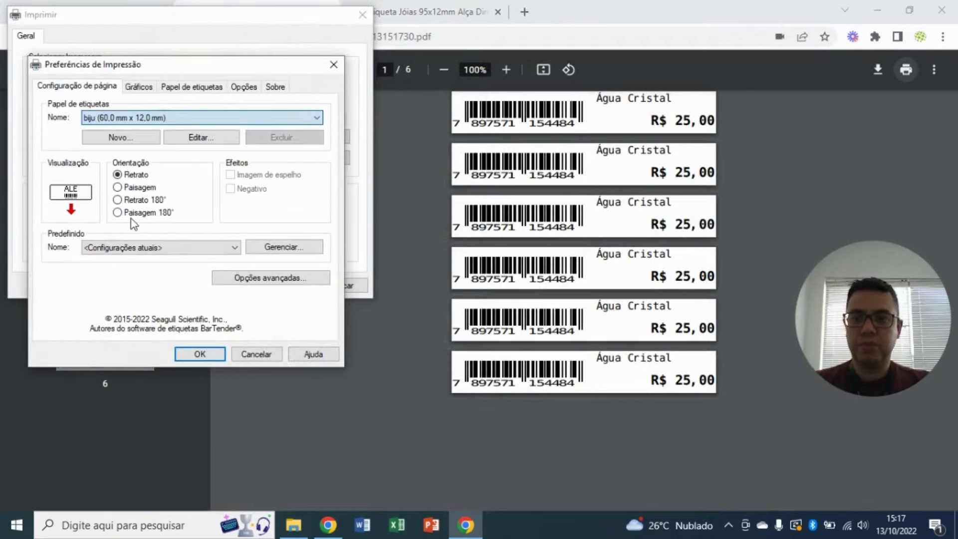
left_click(198, 353)
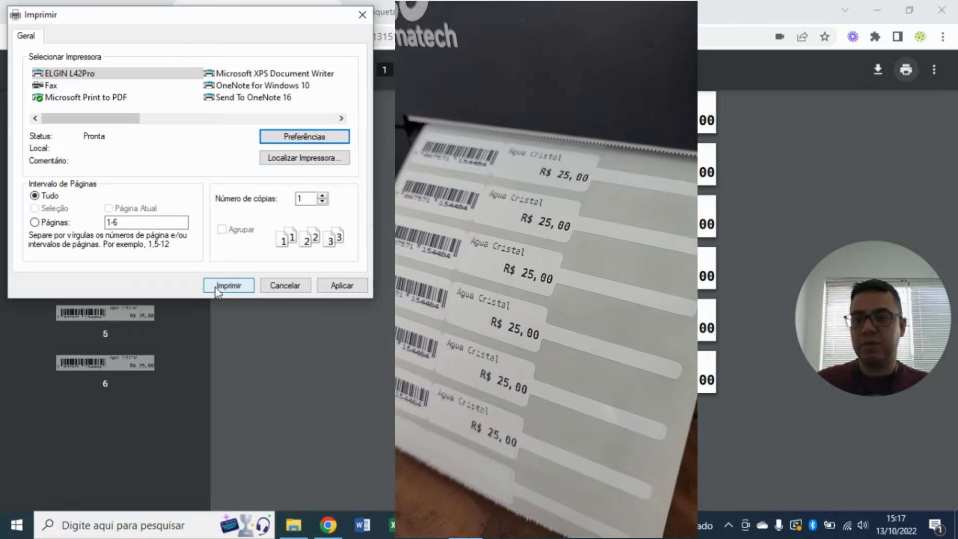
left_click(215, 288)
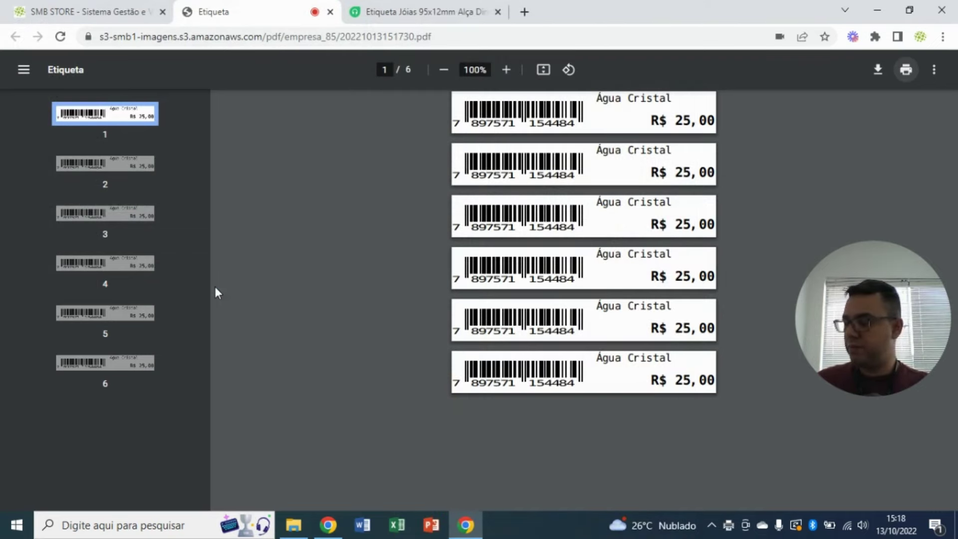